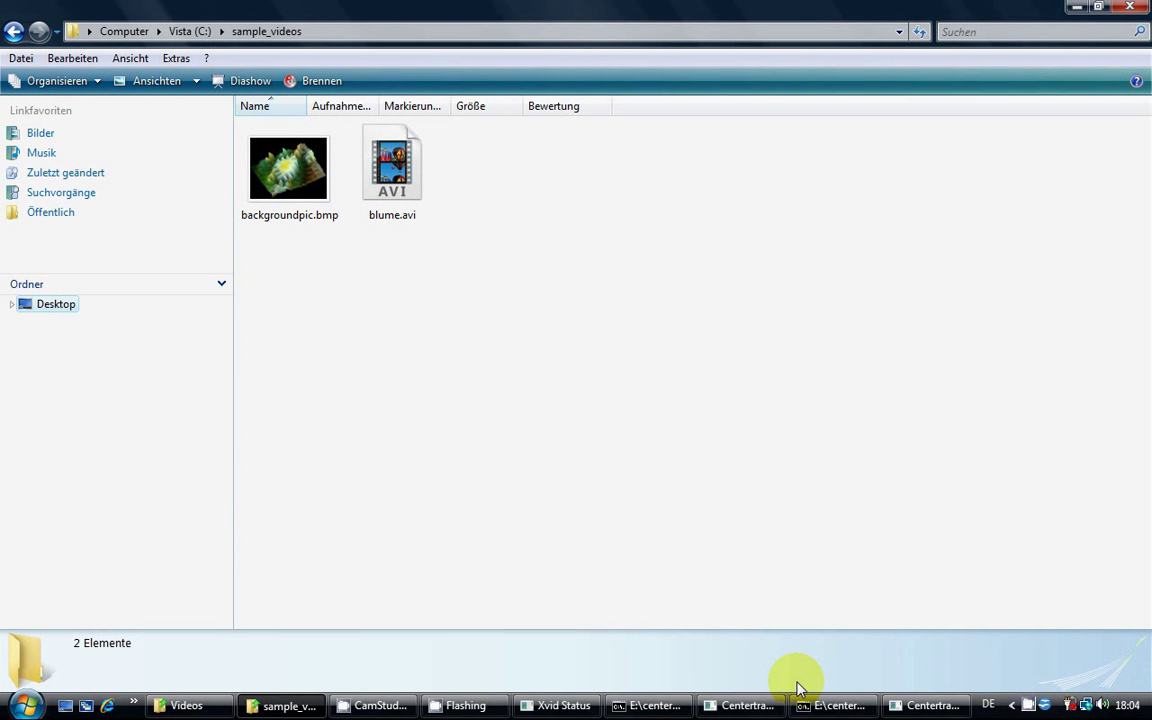
Step: Switch to Centertracker Deluxe and enable the filters option and audio
left_click(735, 707)
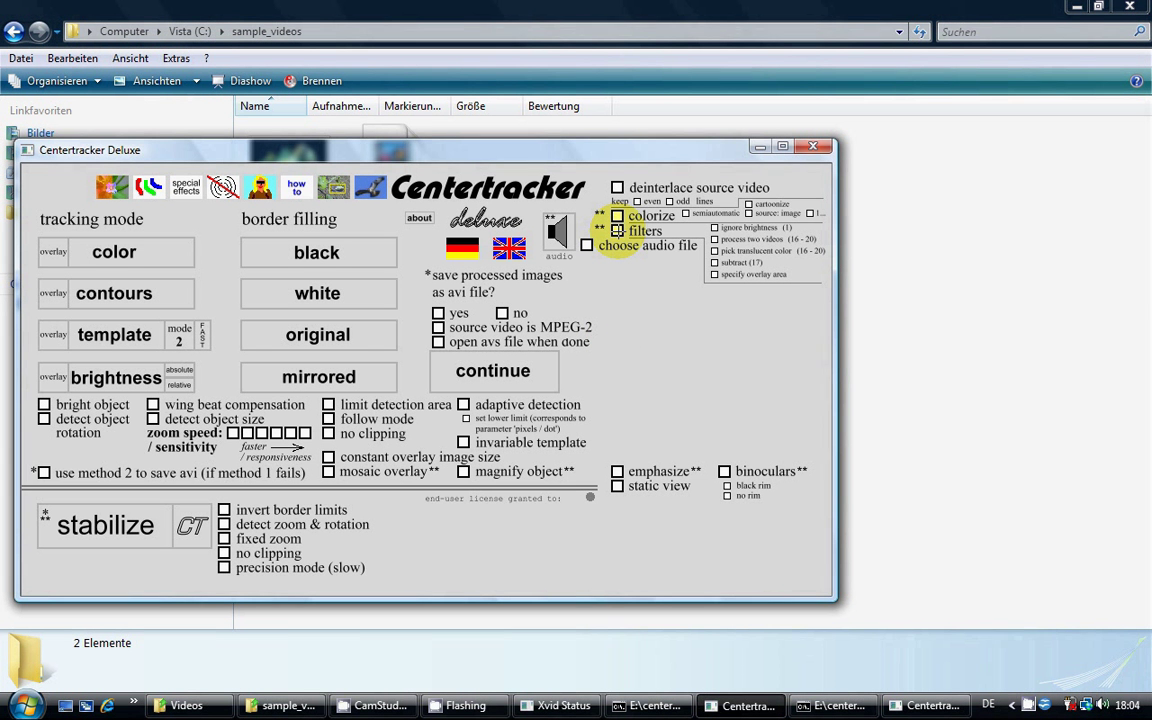
left_click(617, 230)
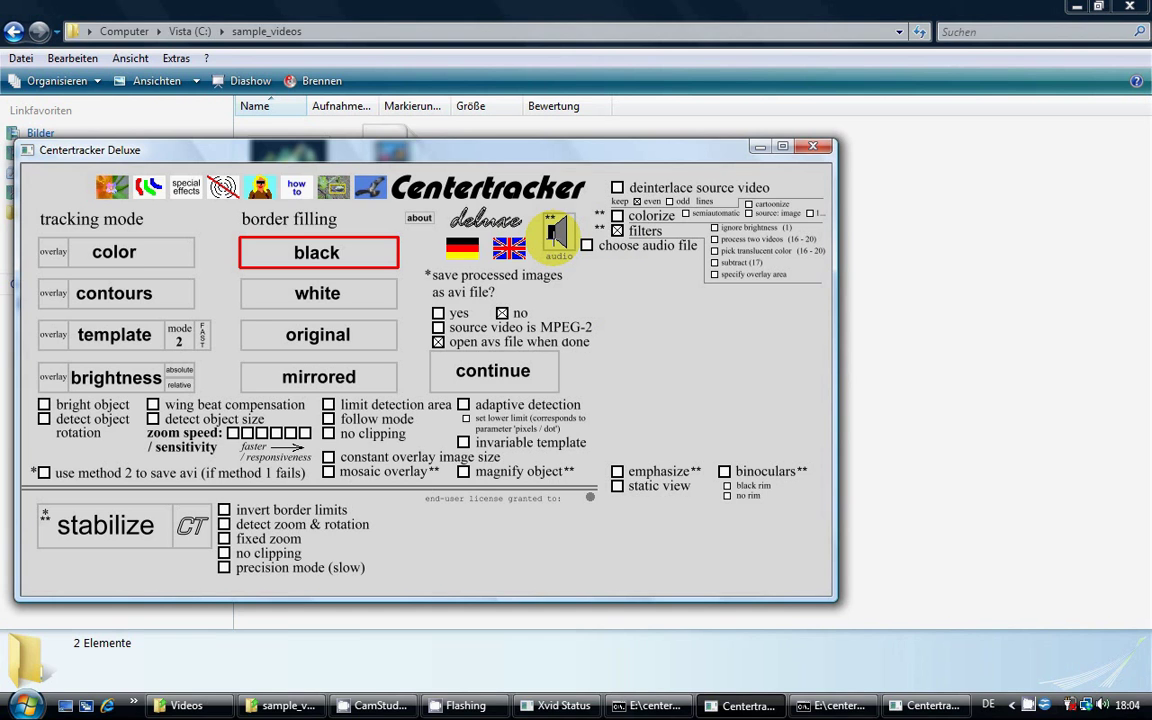
left_click(557, 232)
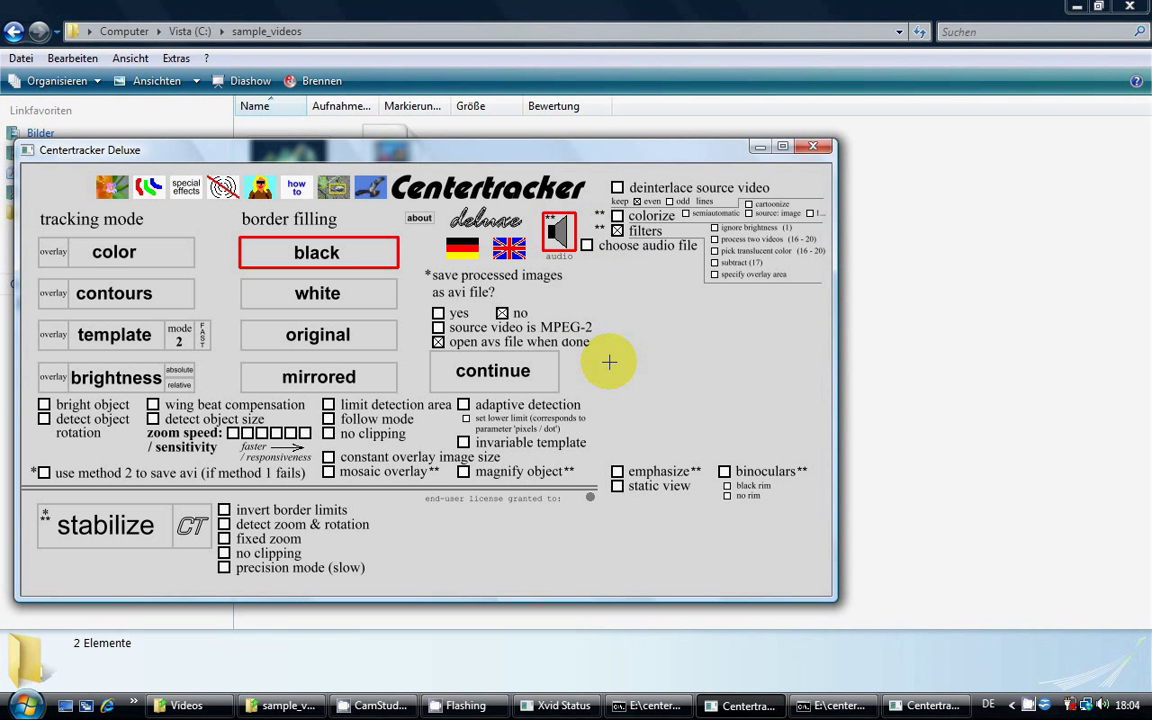
Step: Continue with the chosen options and load blume.avi from the sample_videos folder as the source video
left_click(512, 368)
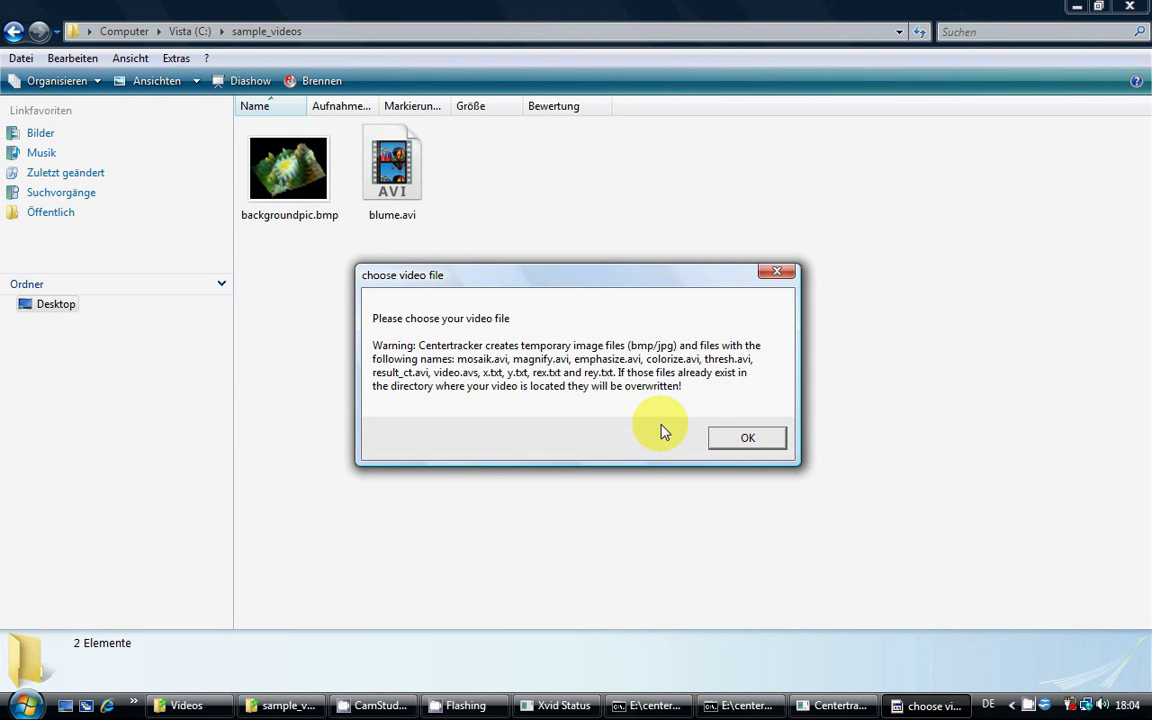
left_click(720, 440)
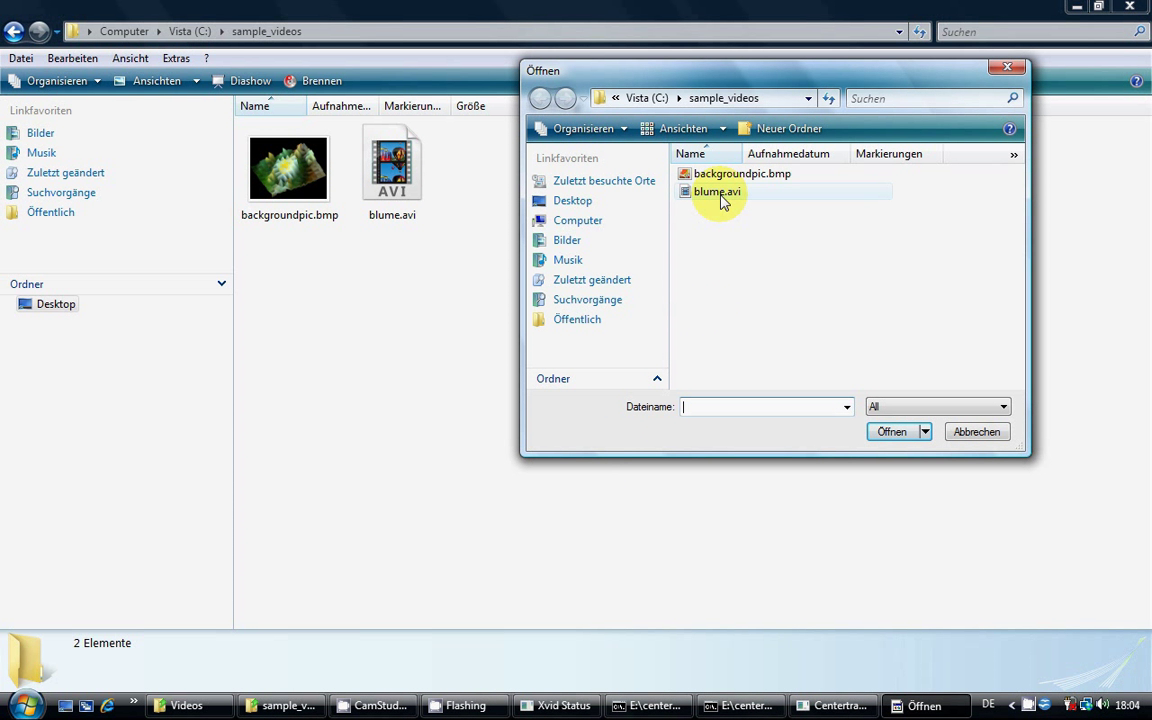
double_click(722, 200)
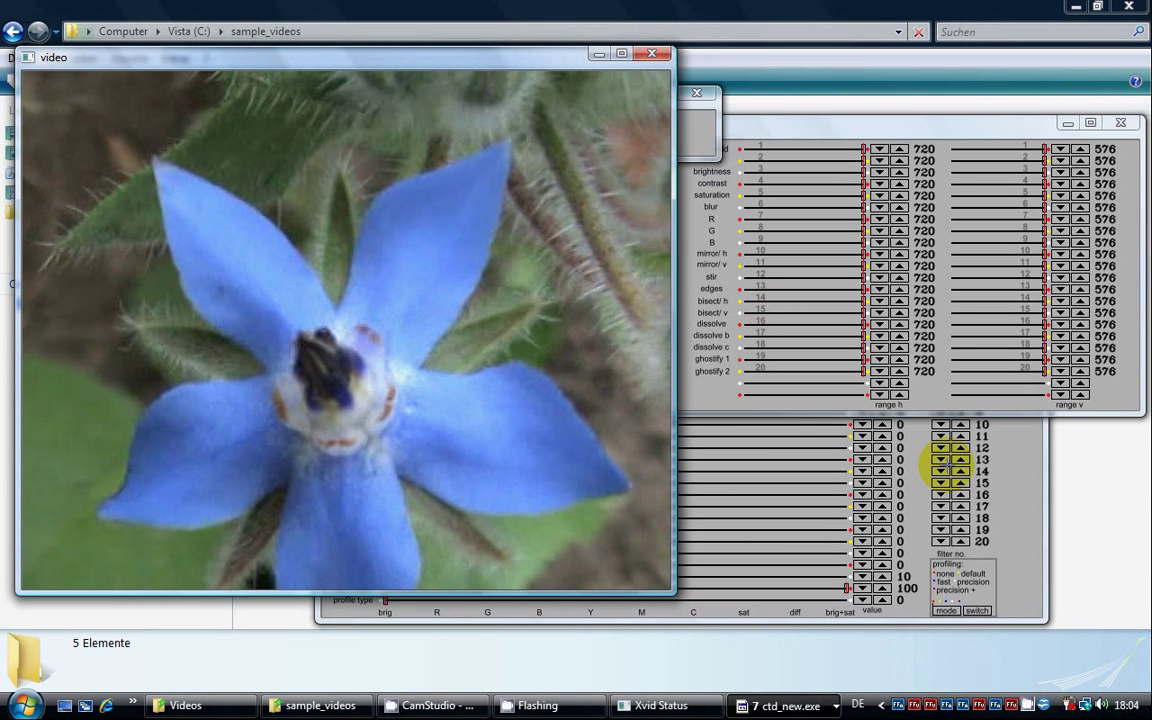
Step: Go to filter page 2 in the settings window and set the encrypt / decr. filter (24) to 3
left_click(1024, 464)
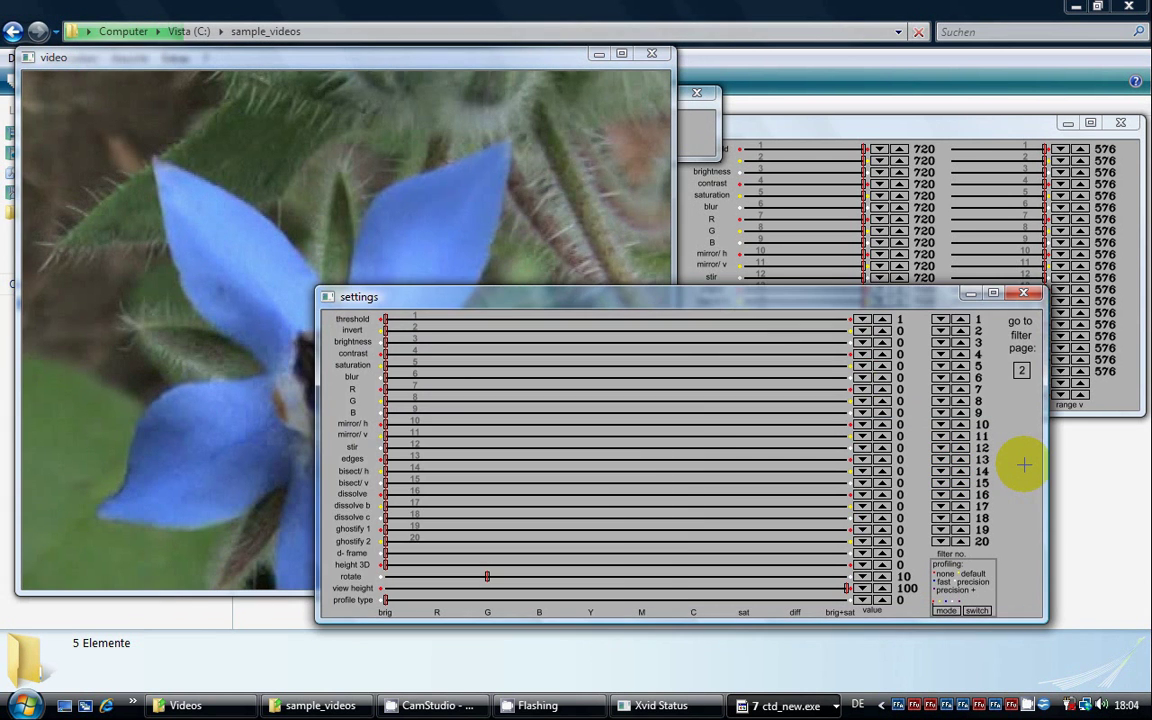
left_click(1021, 370)
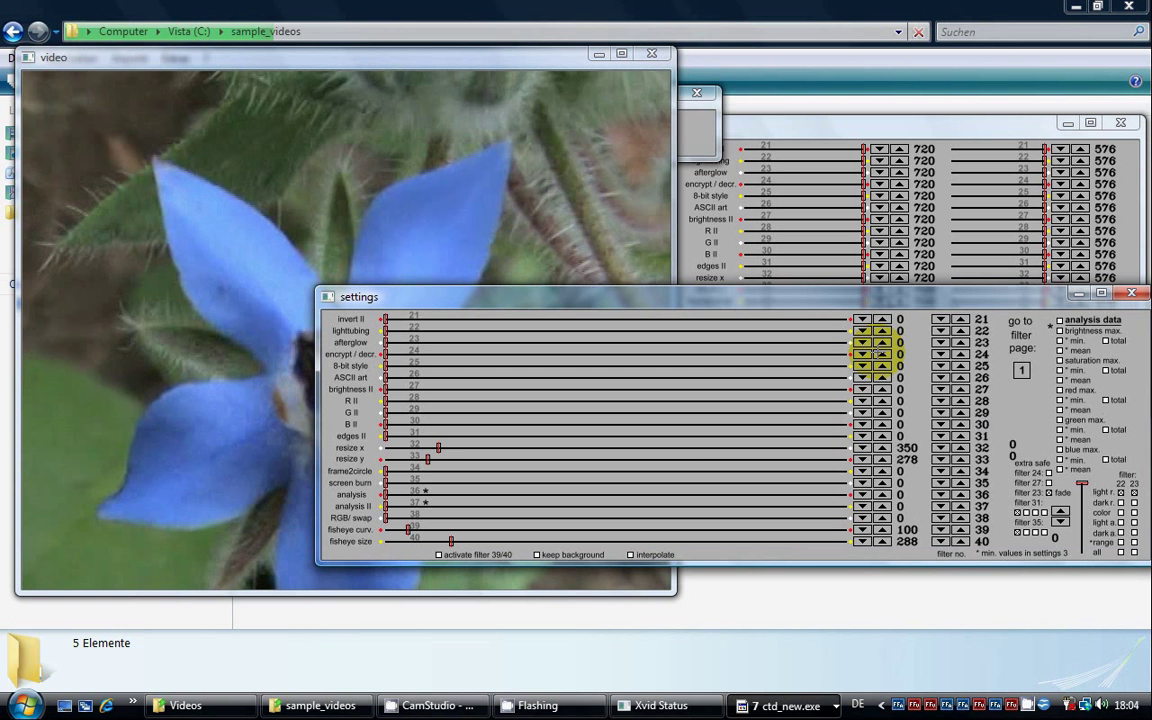
left_click(881, 353)
left_click(881, 353)
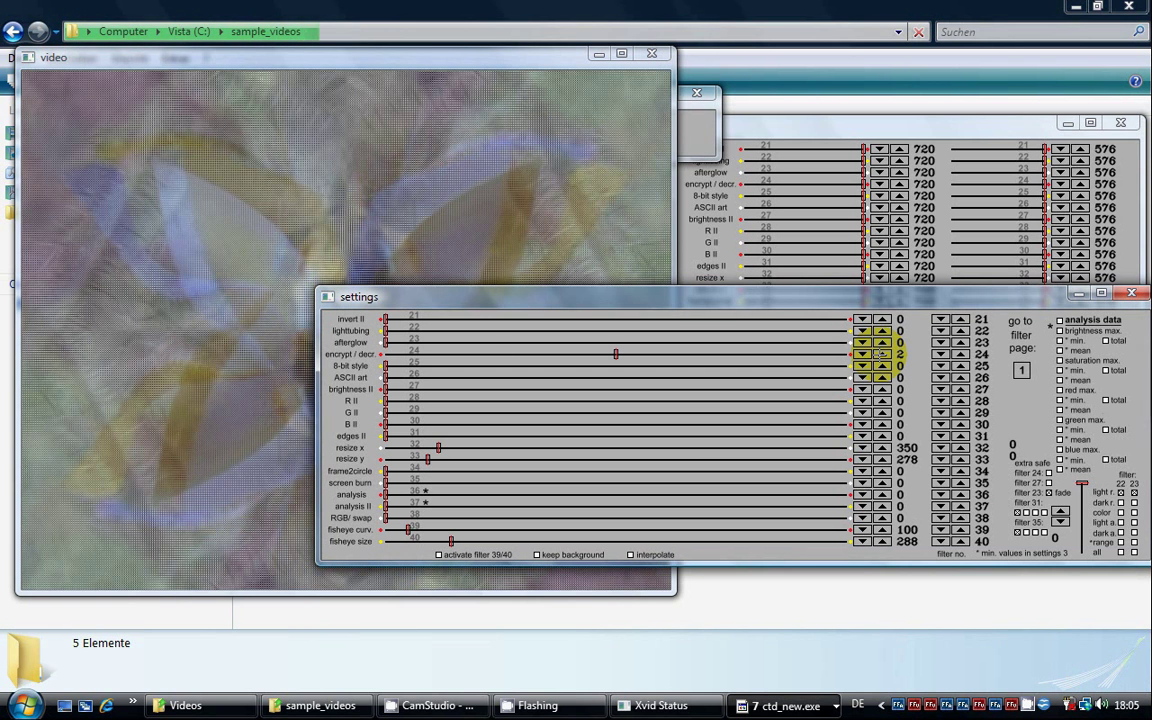
left_click(881, 353)
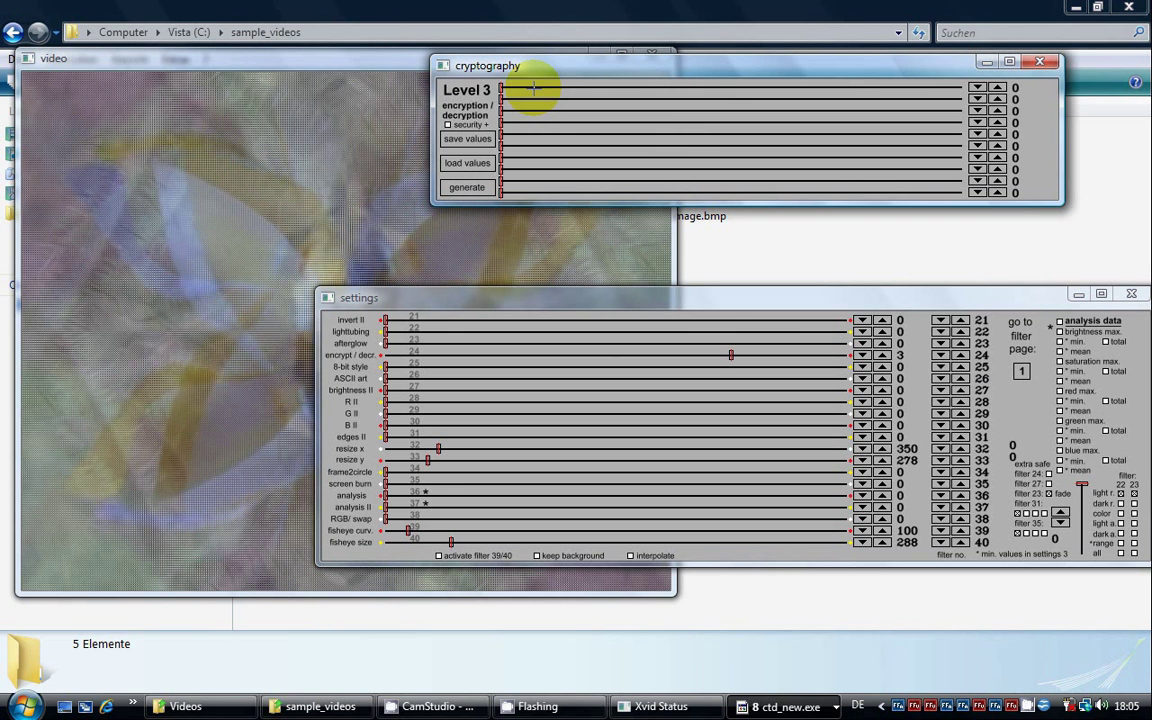
Step: Set all ten Level 3 cryptography sliders to the chosen encryption key values and save the values
left_click(533, 88)
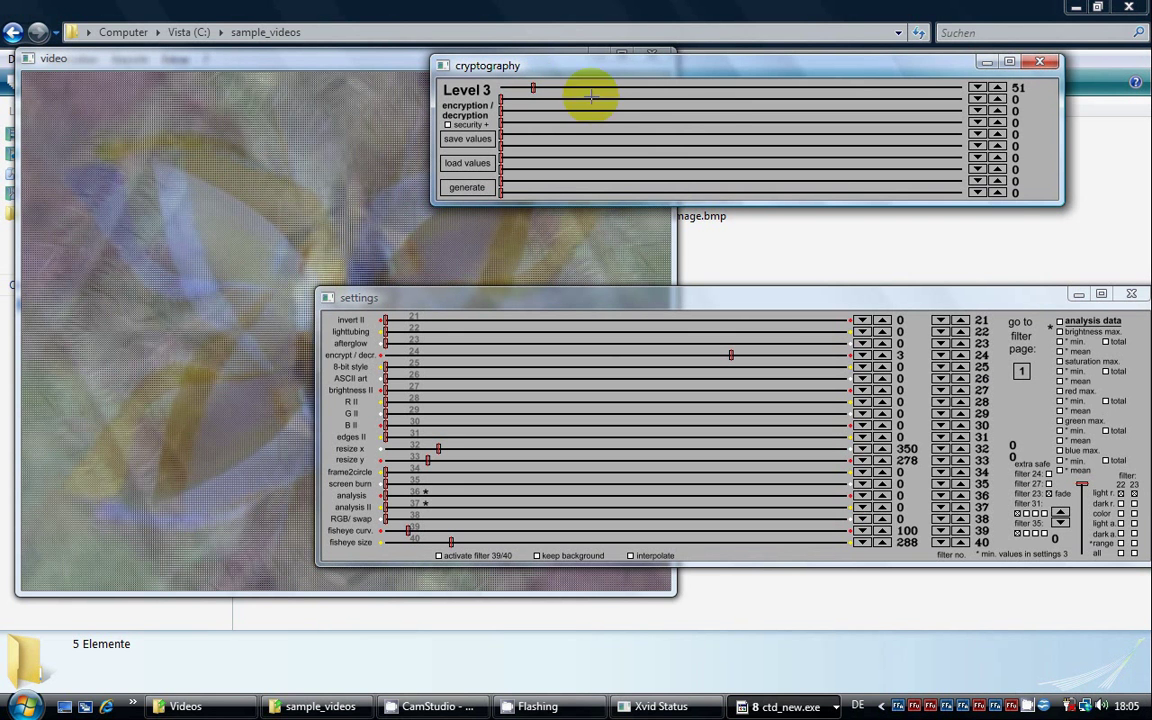
left_click(723, 99)
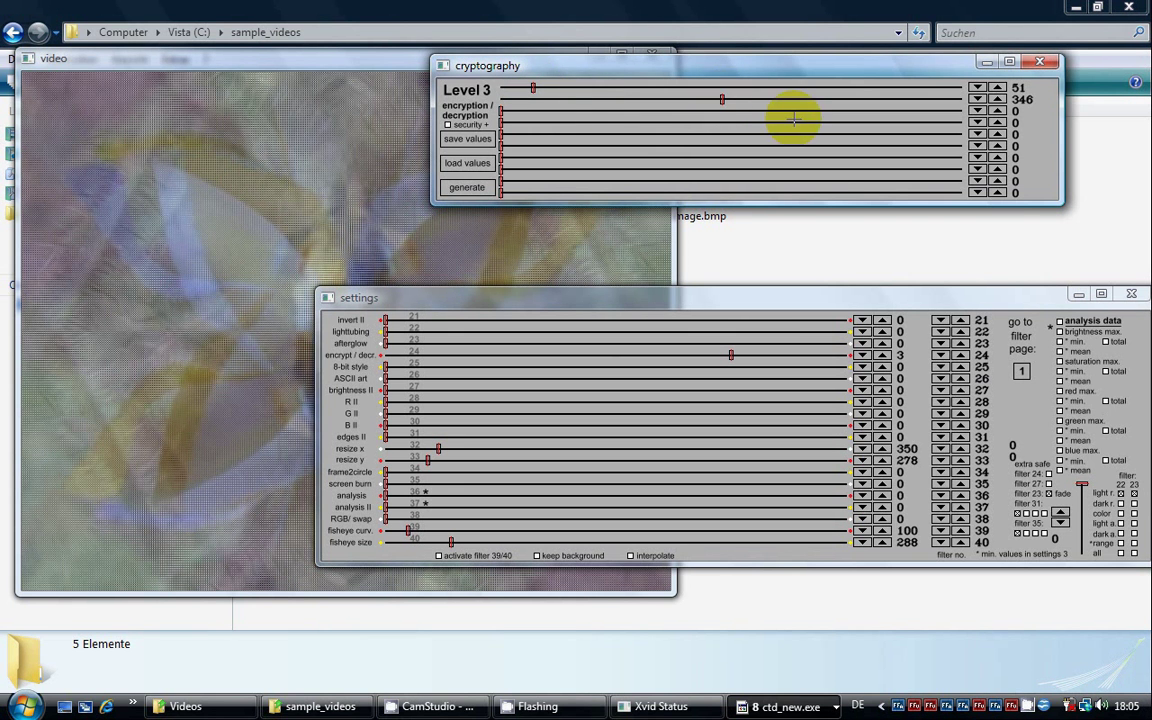
left_click(854, 110)
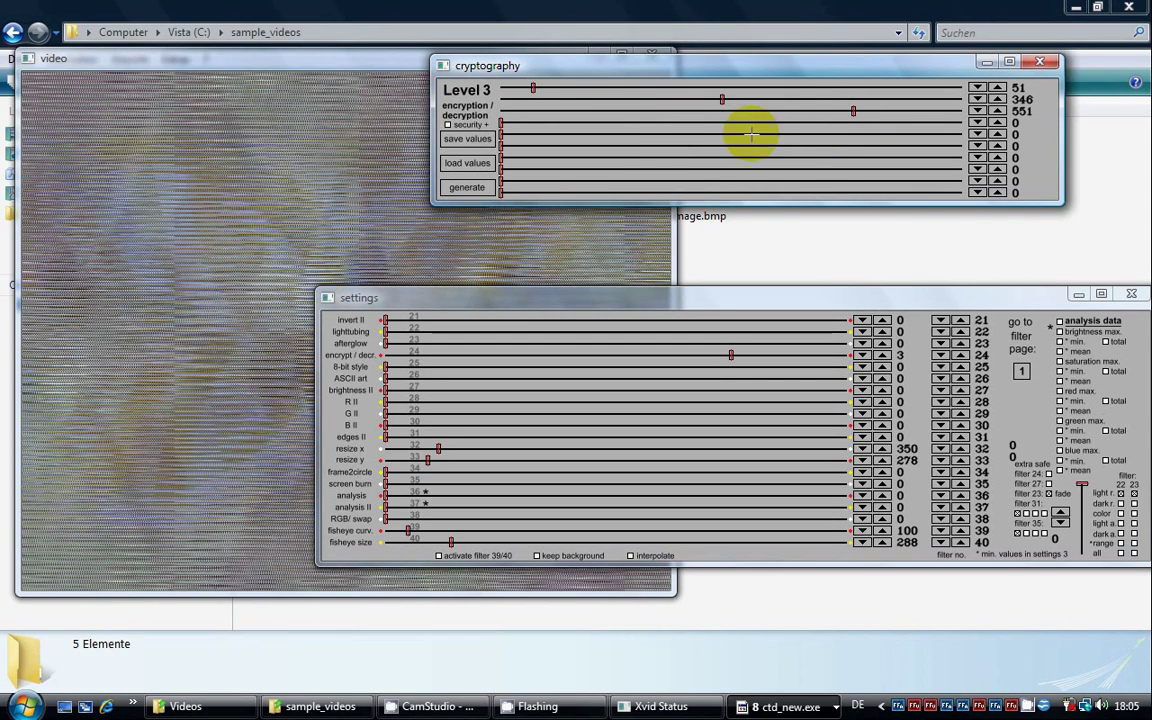
left_click(672, 122)
left_click(798, 134)
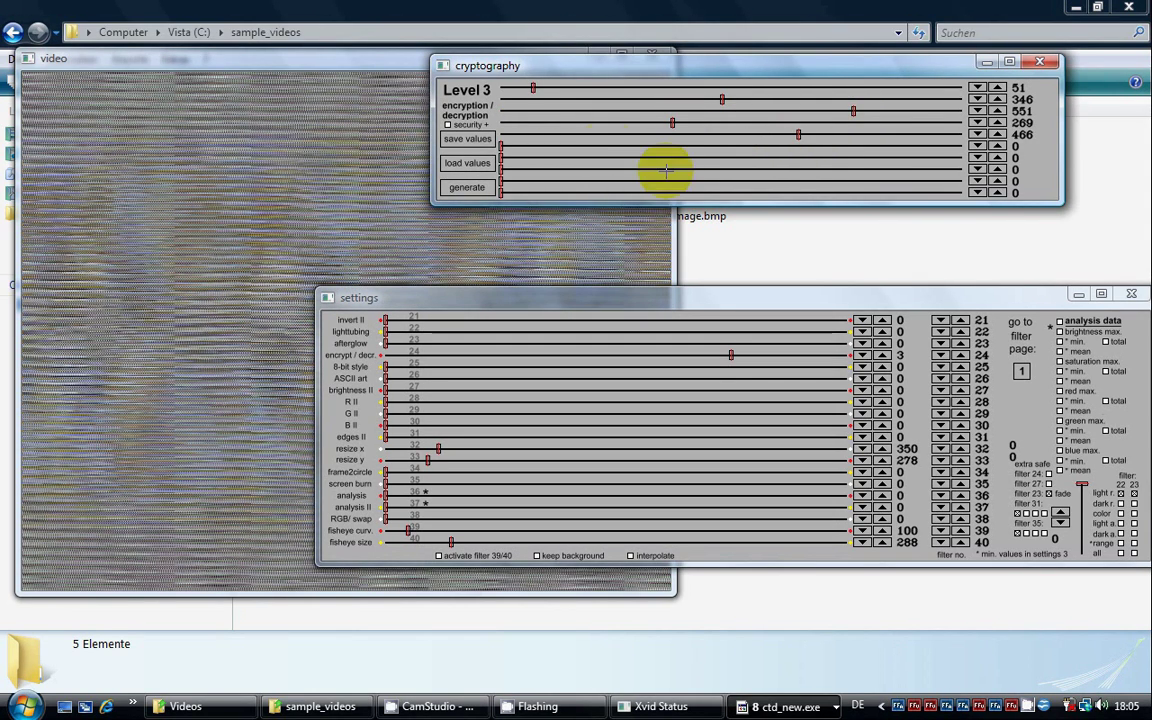
left_click(606, 146)
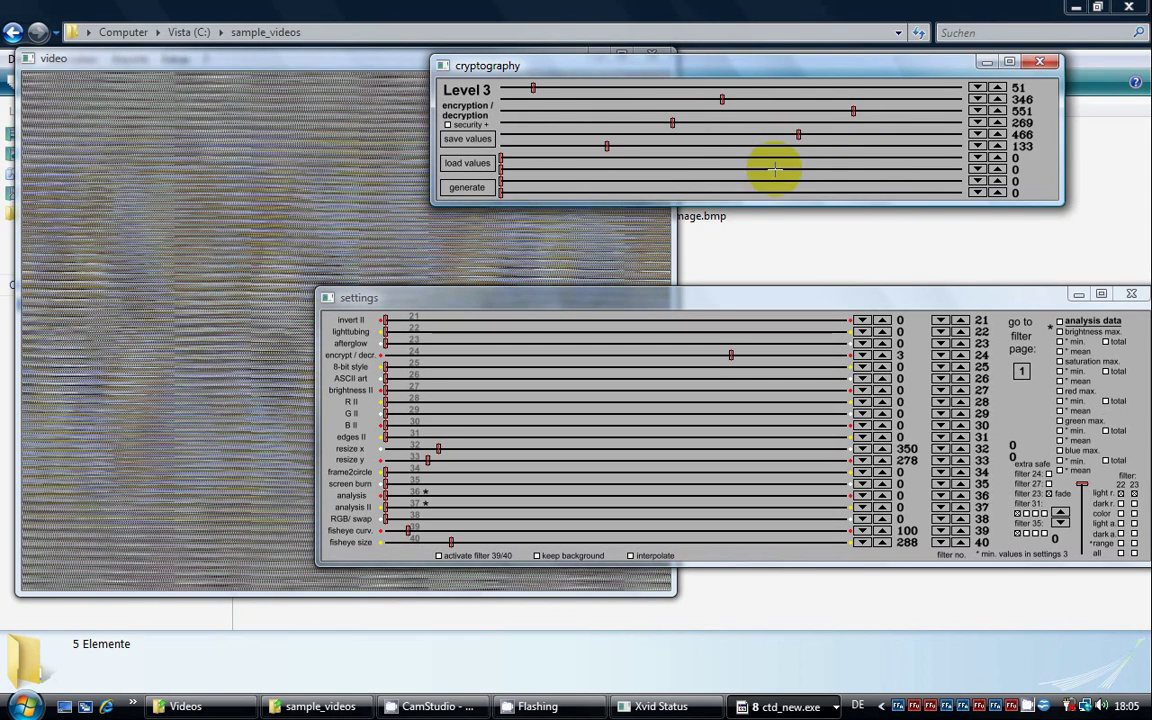
left_click(874, 157)
left_click(585, 169)
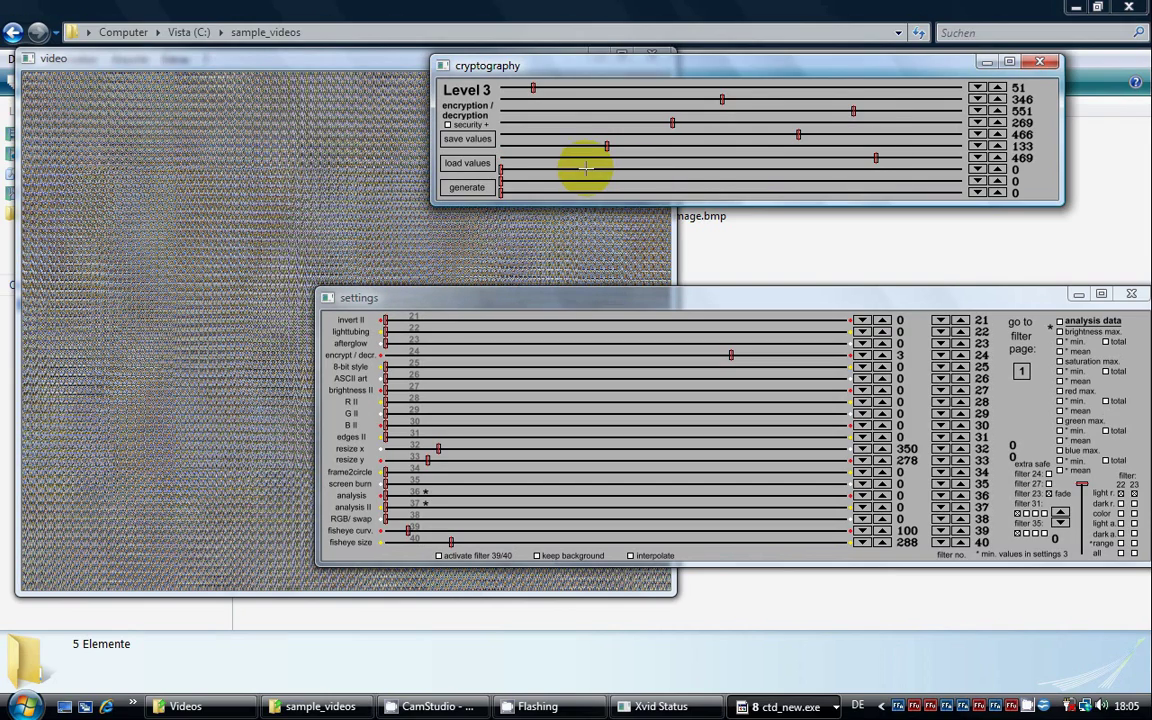
left_click(691, 181)
left_click(821, 192)
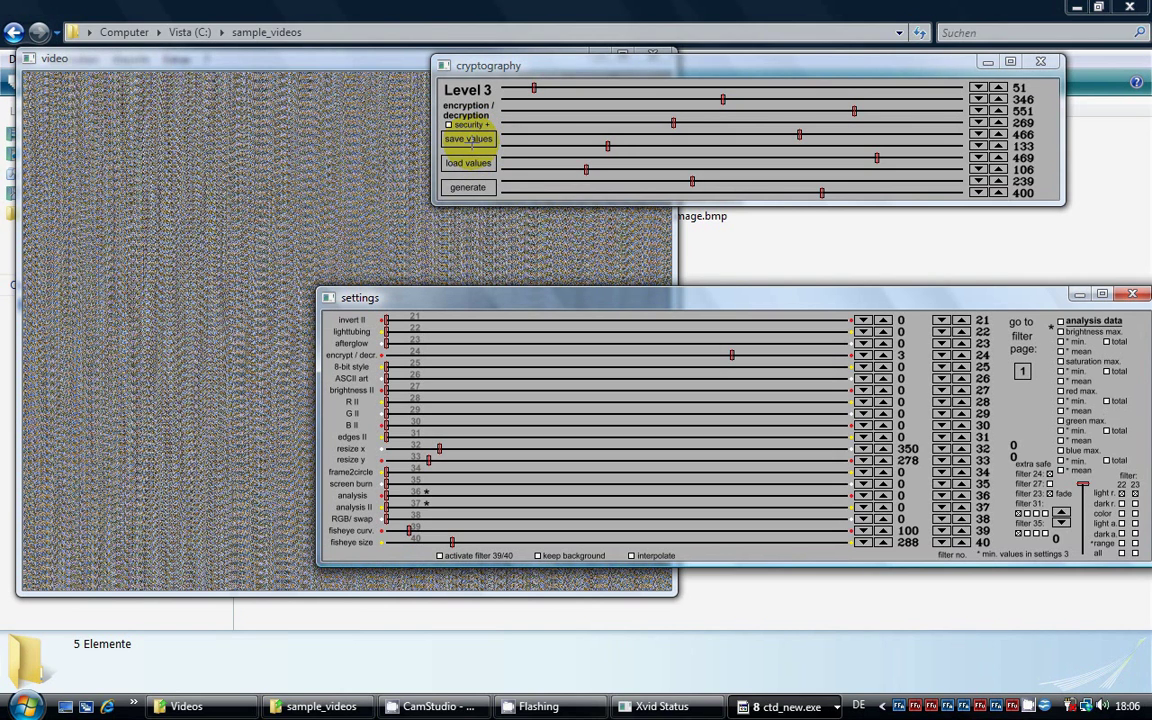
left_click(470, 141)
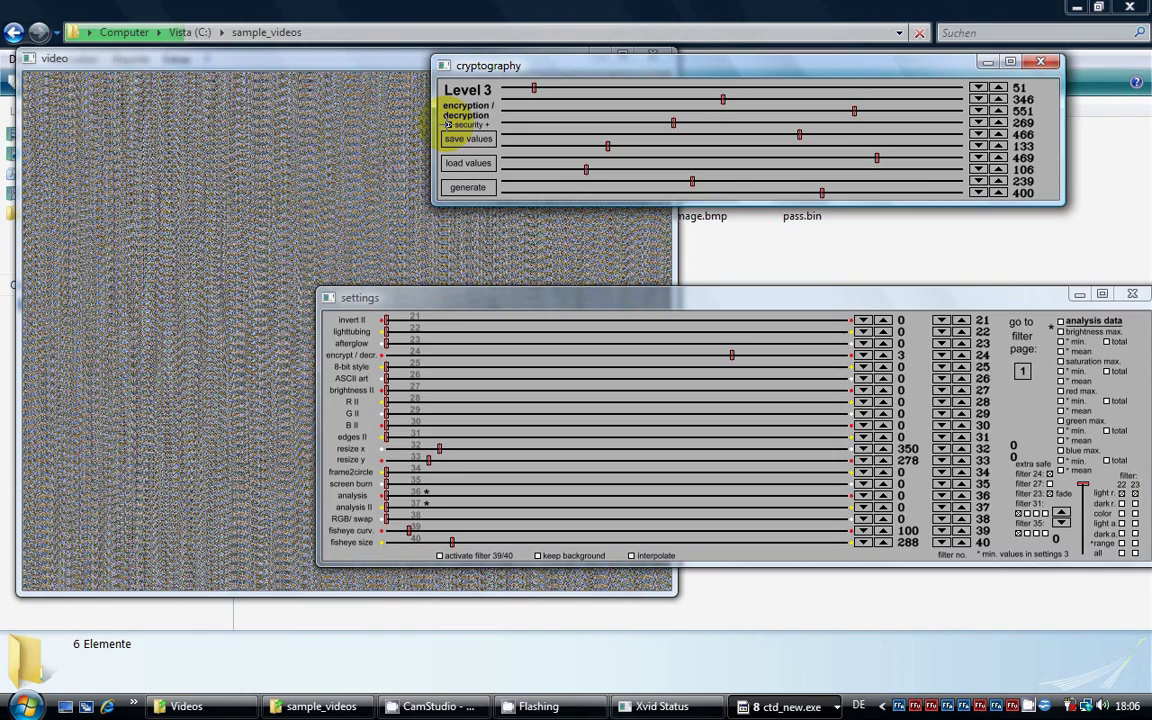
Step: Generate the security + key file from the image backgroundpic.bmp and turn the security + option off
left_click(470, 188)
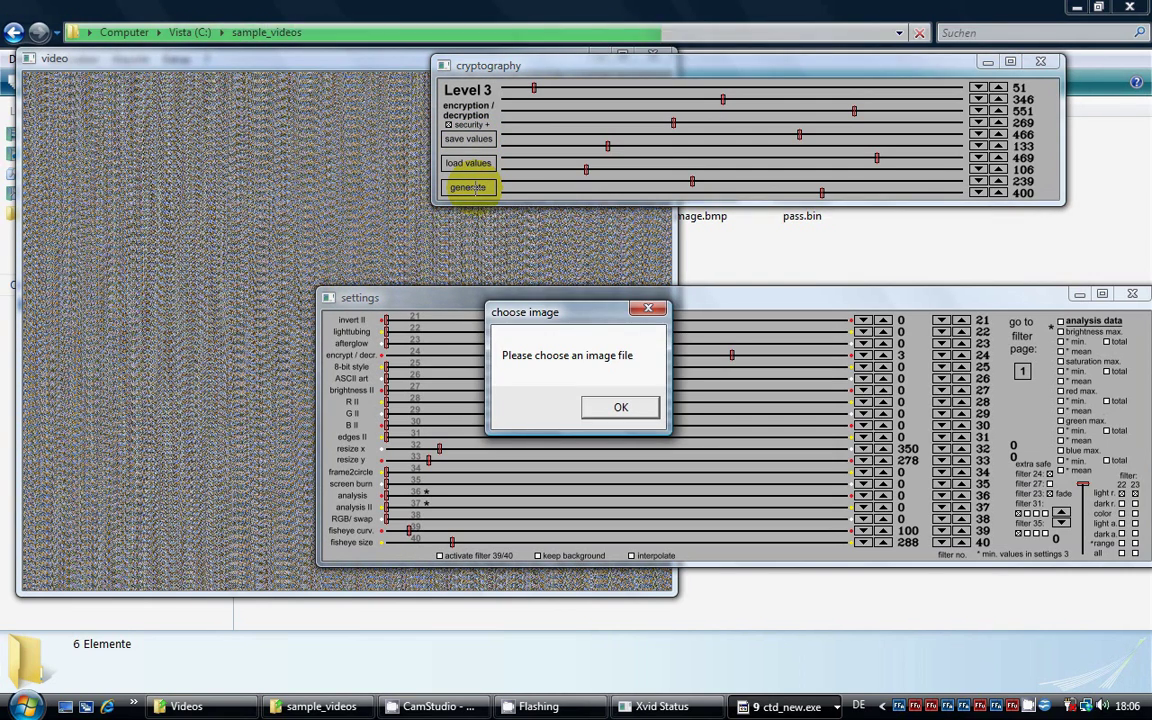
left_click(621, 408)
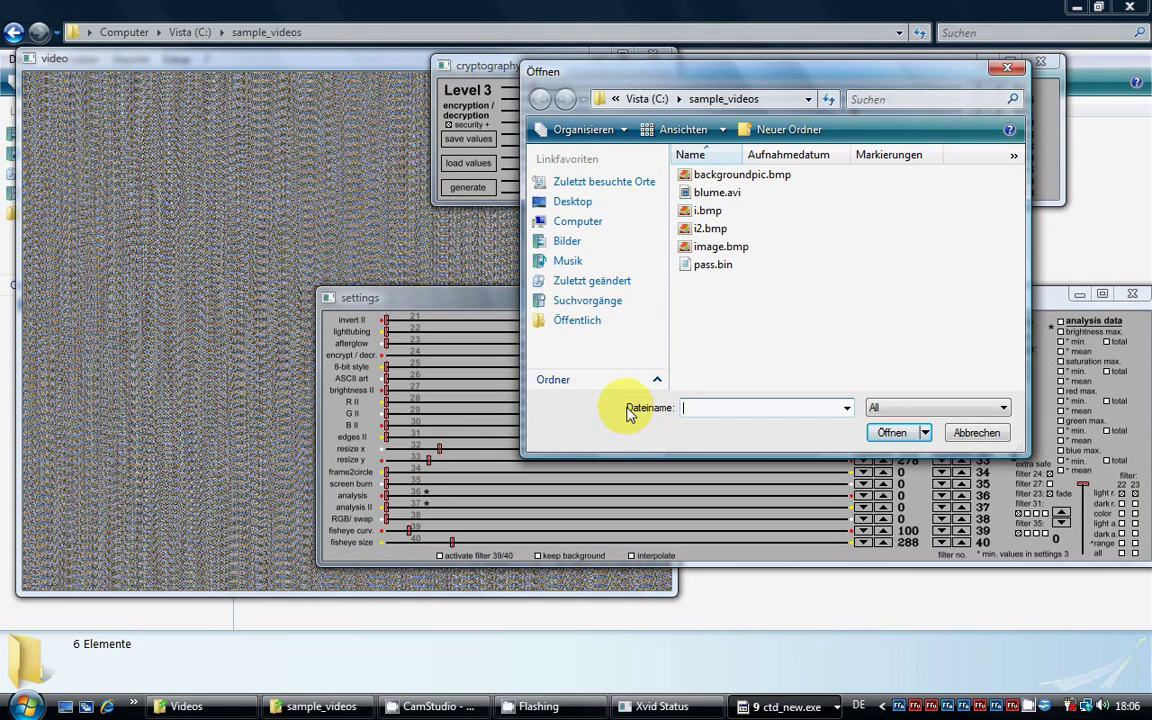
left_click(738, 175)
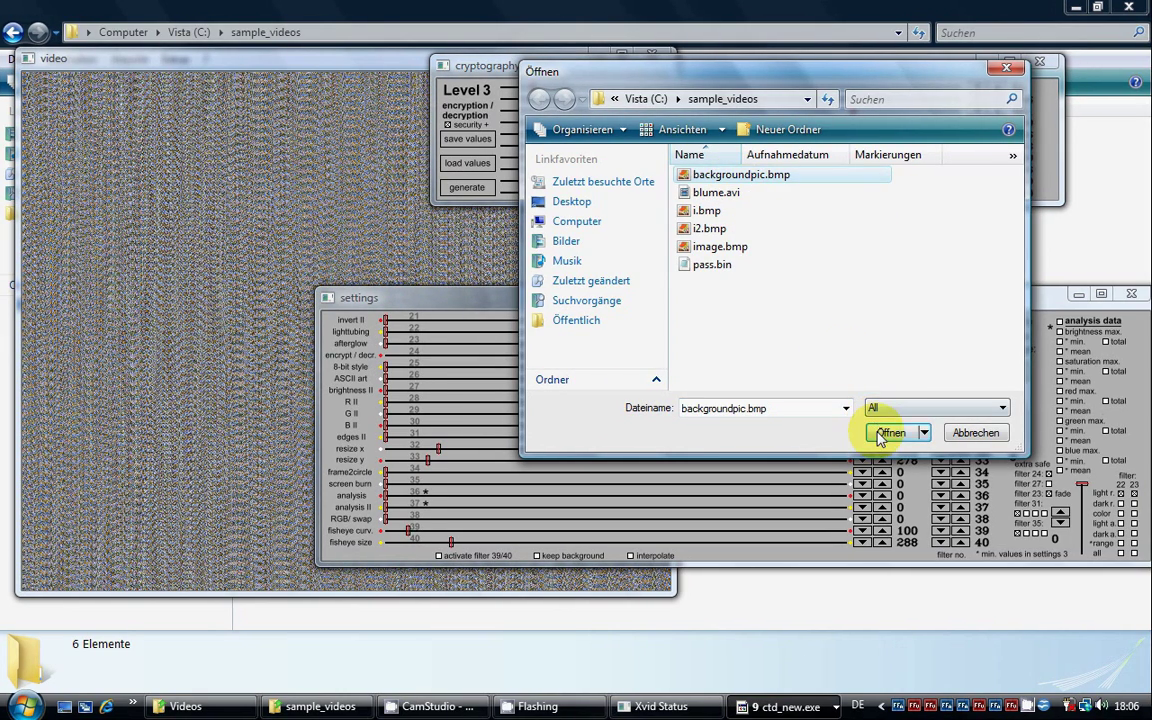
left_click(887, 432)
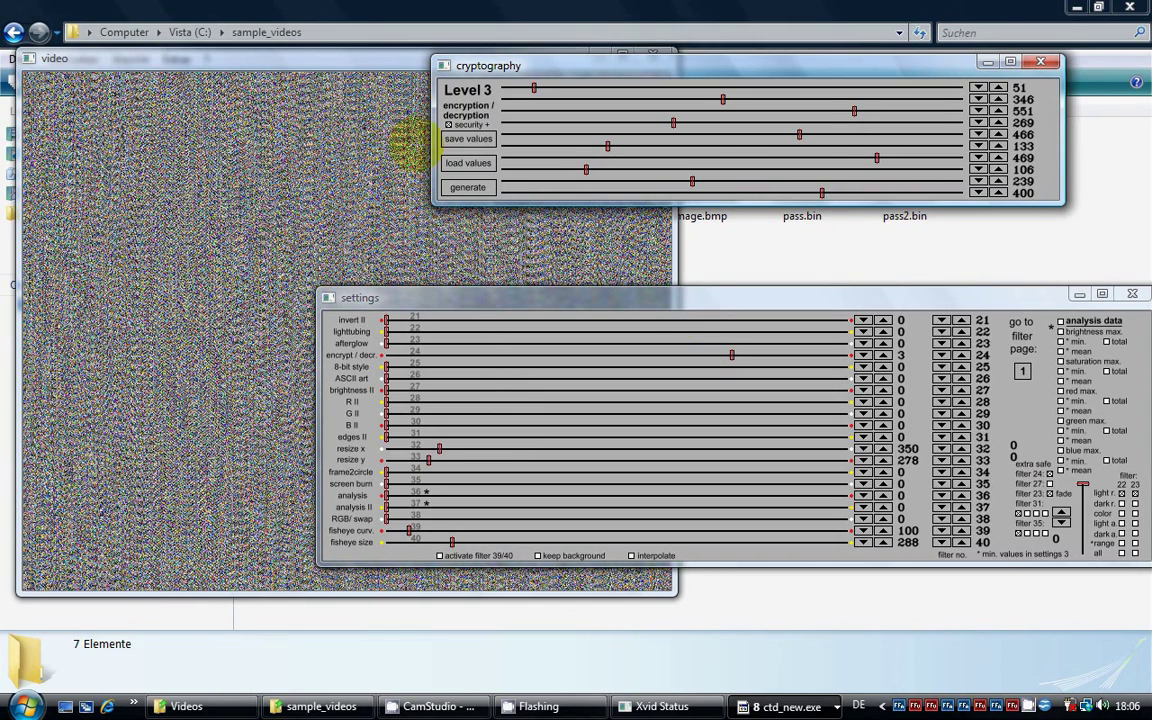
left_click(448, 124)
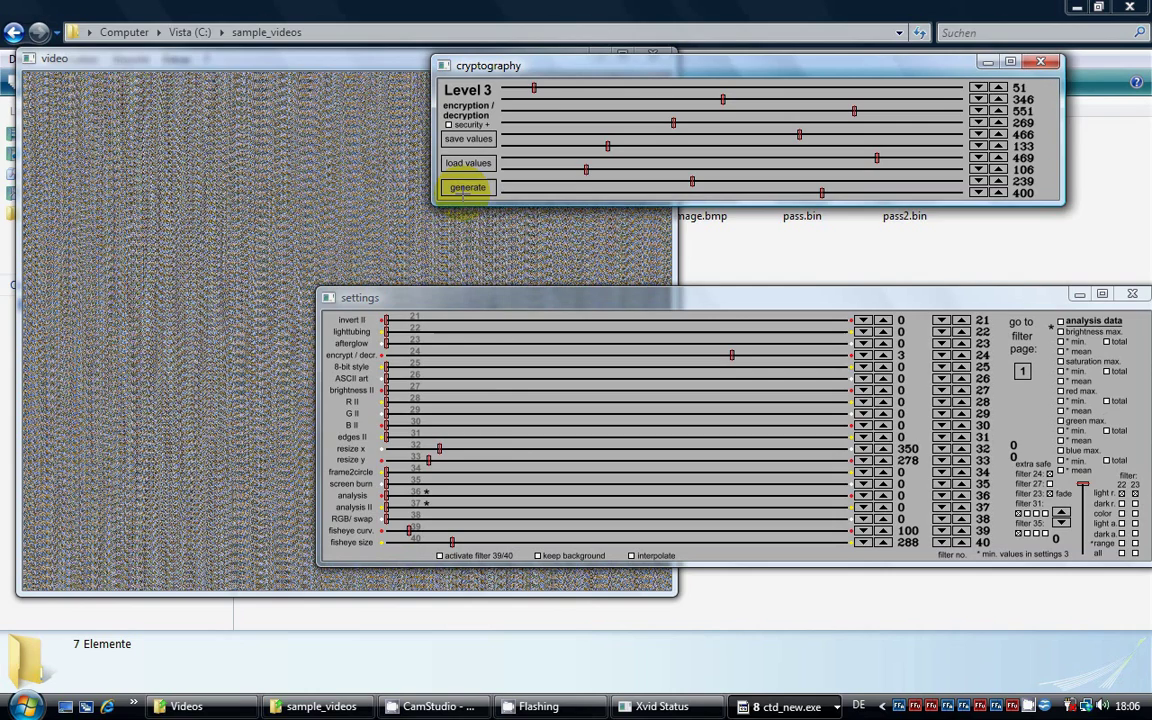
Step: Start creating the encrypted video and choose Xvid MPEG-4 Codec as its compression
left_click(293, 64)
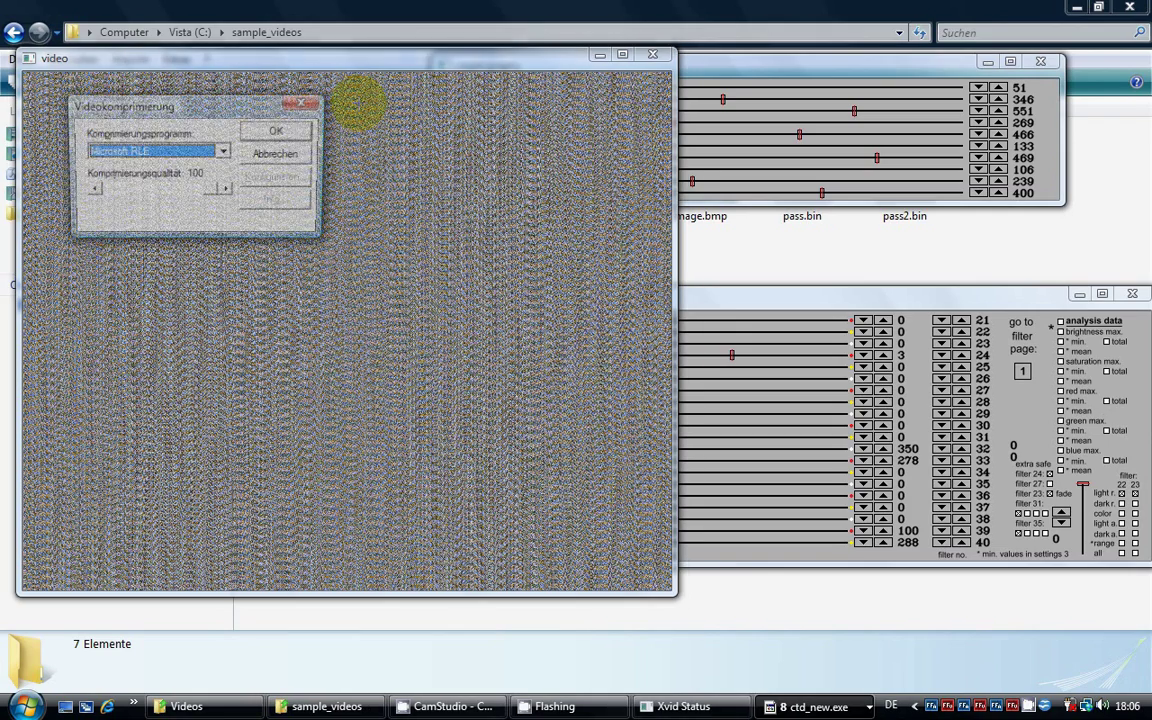
left_click(224, 152)
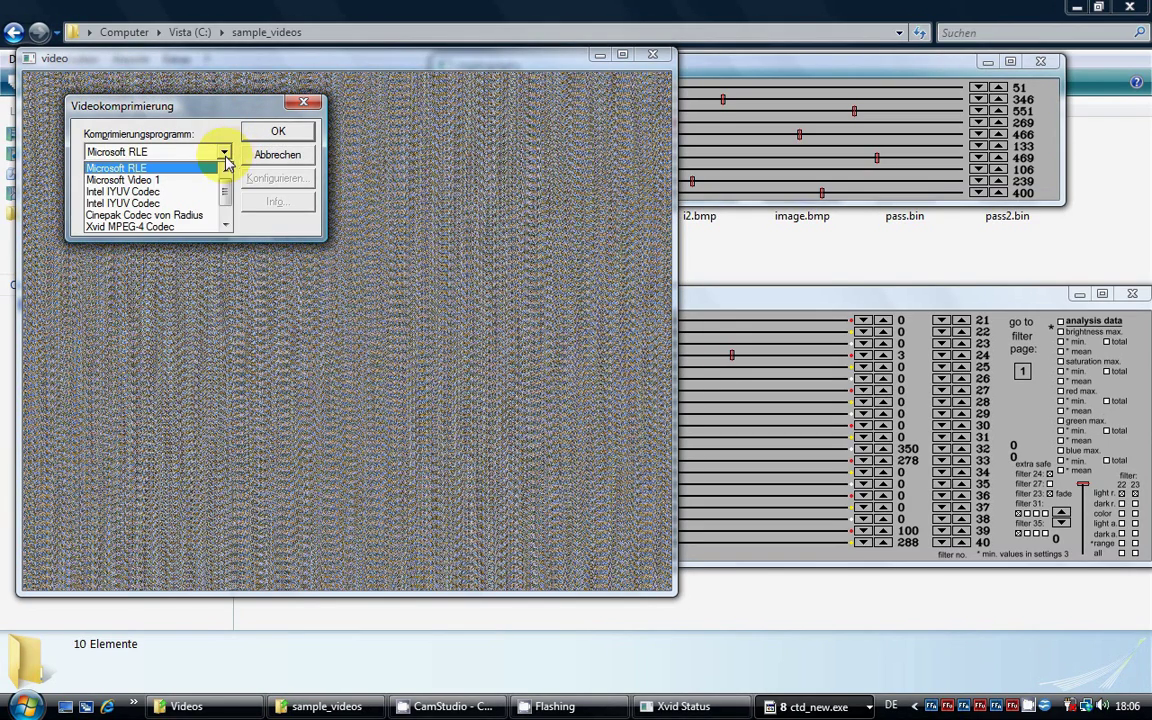
left_click_drag(226, 185, 225, 220)
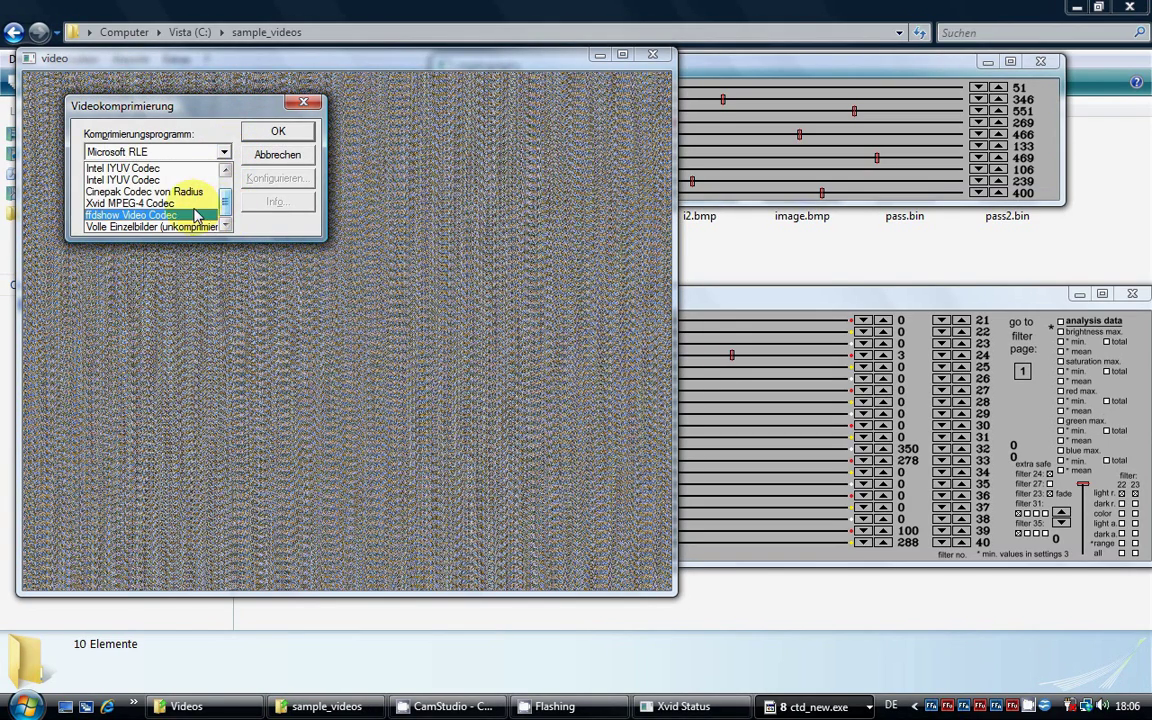
left_click(185, 203)
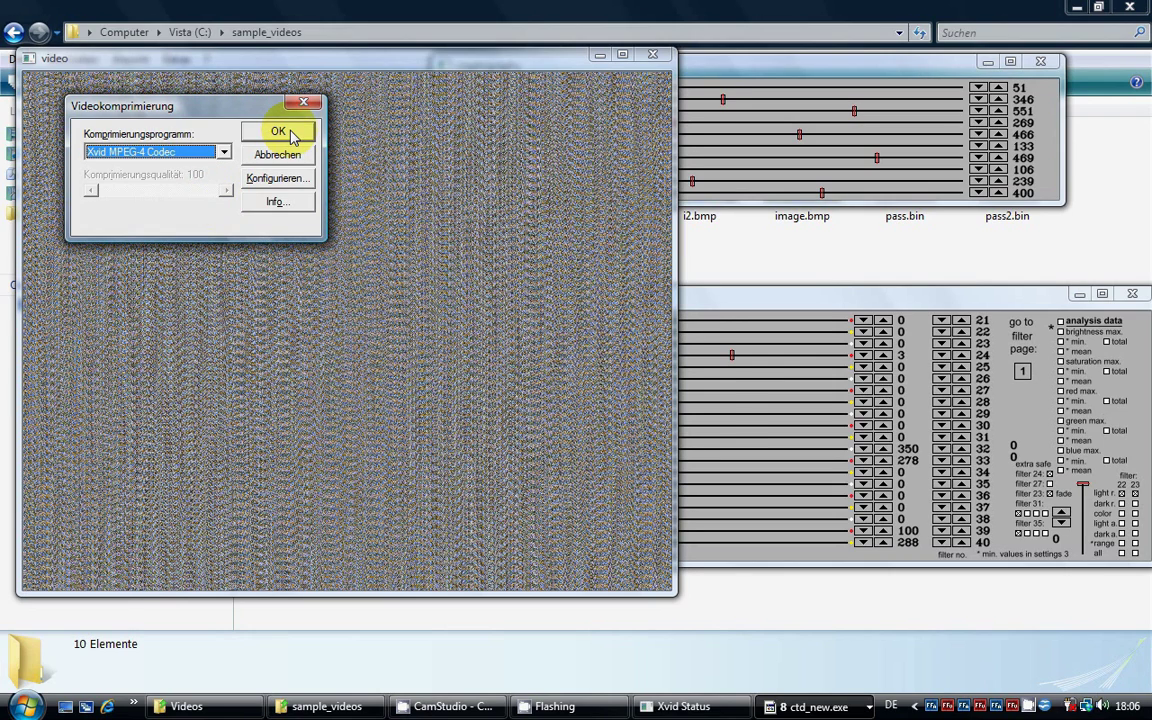
left_click(279, 133)
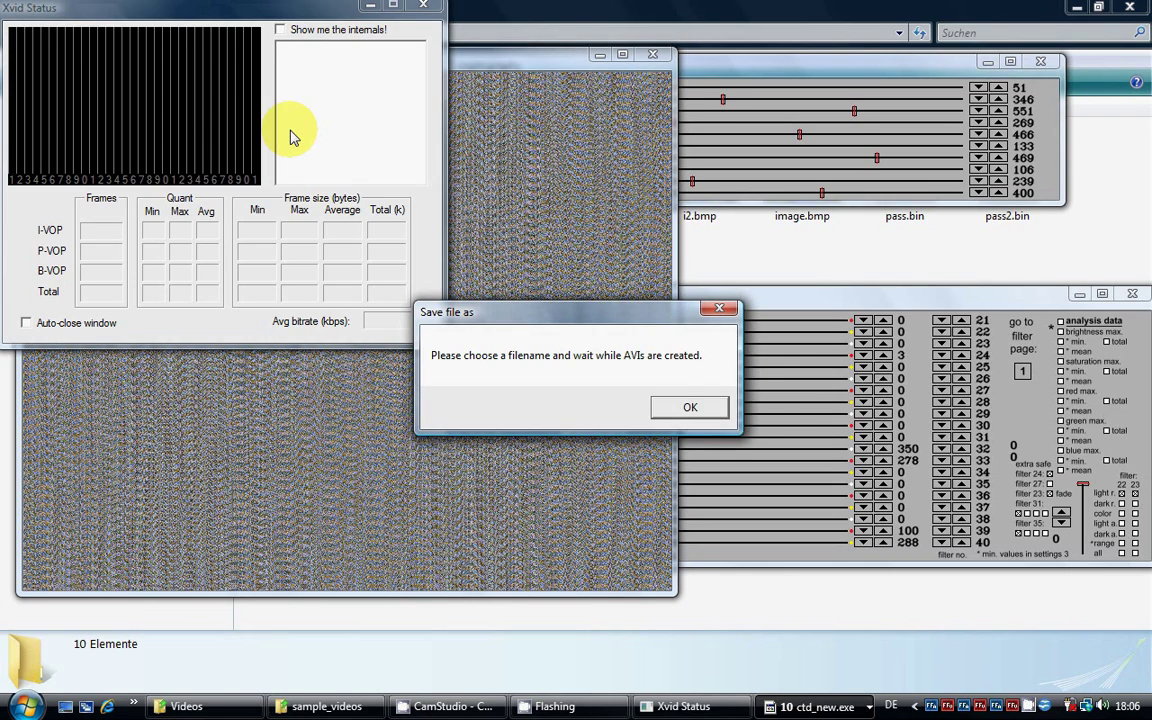
Step: Save the encrypted video as an AVI file named flower in the sample_videos folder
left_click(690, 410)
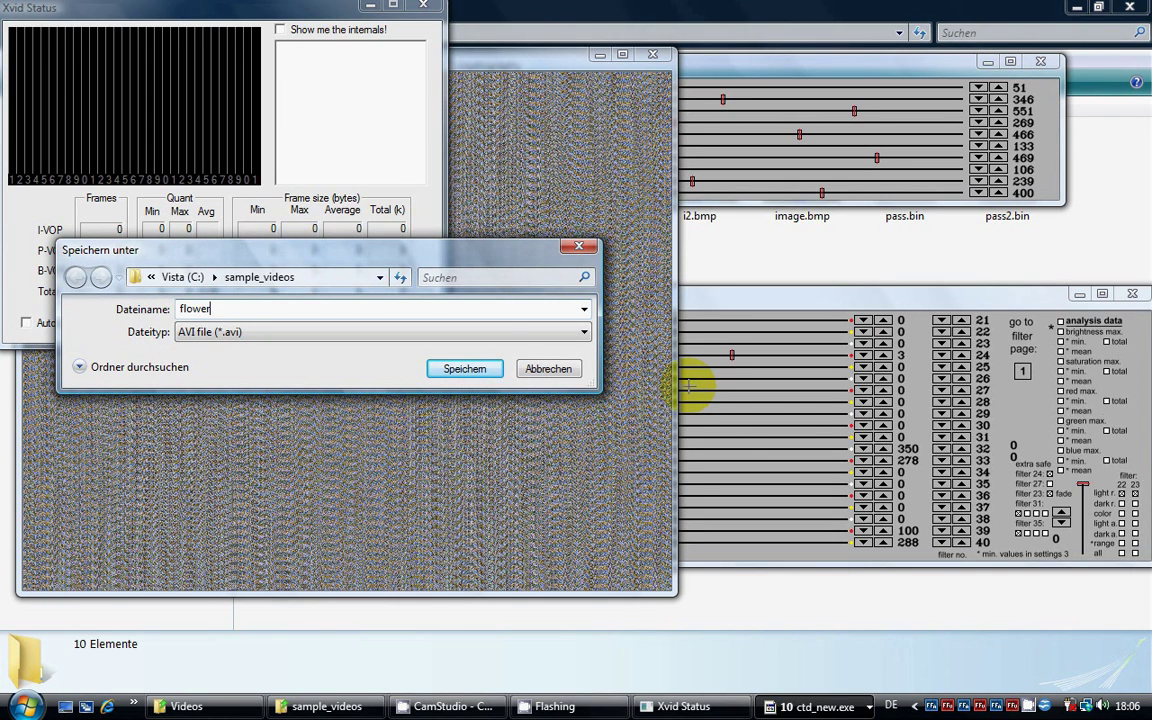
left_click(476, 370)
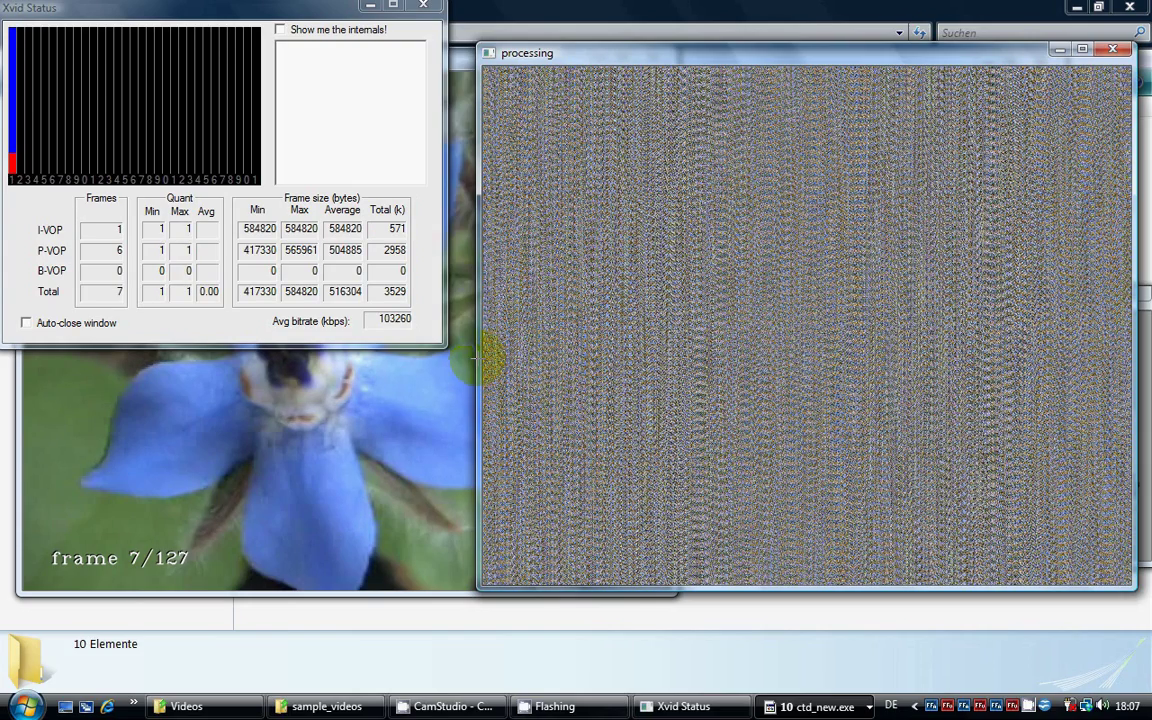
left_click(466, 58)
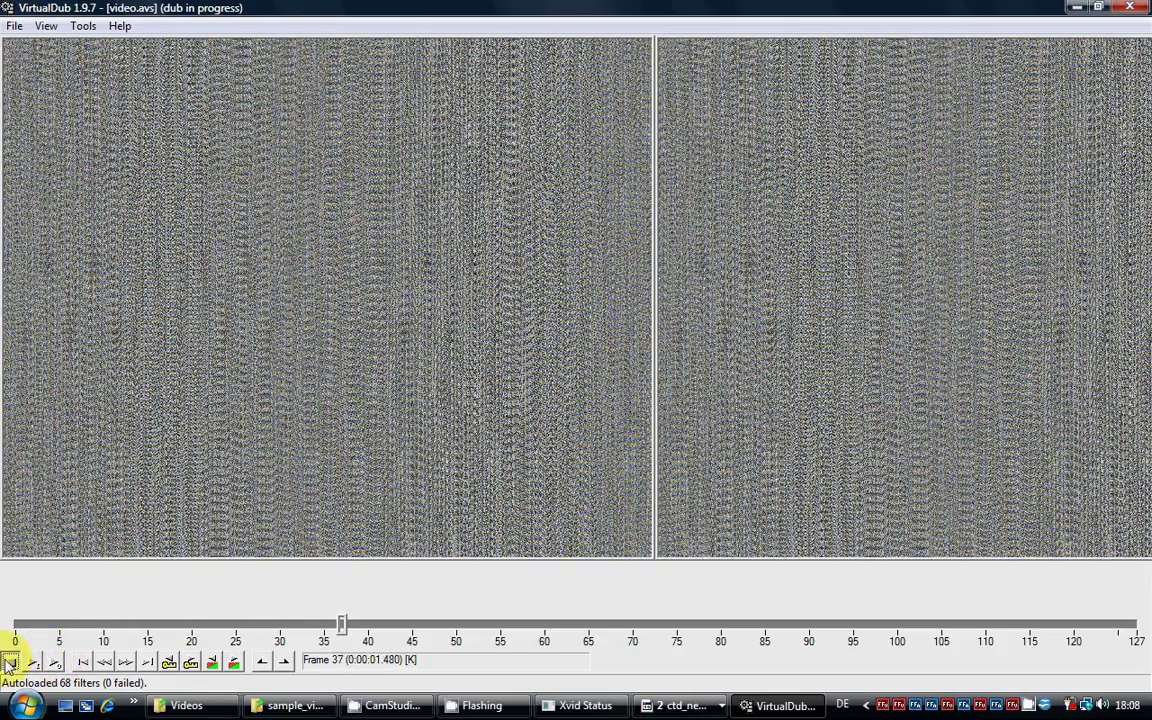
Step: Stop the video.avs playback, close VirtualDub and switch back to the Centertracker Deluxe main window
left_click(9, 663)
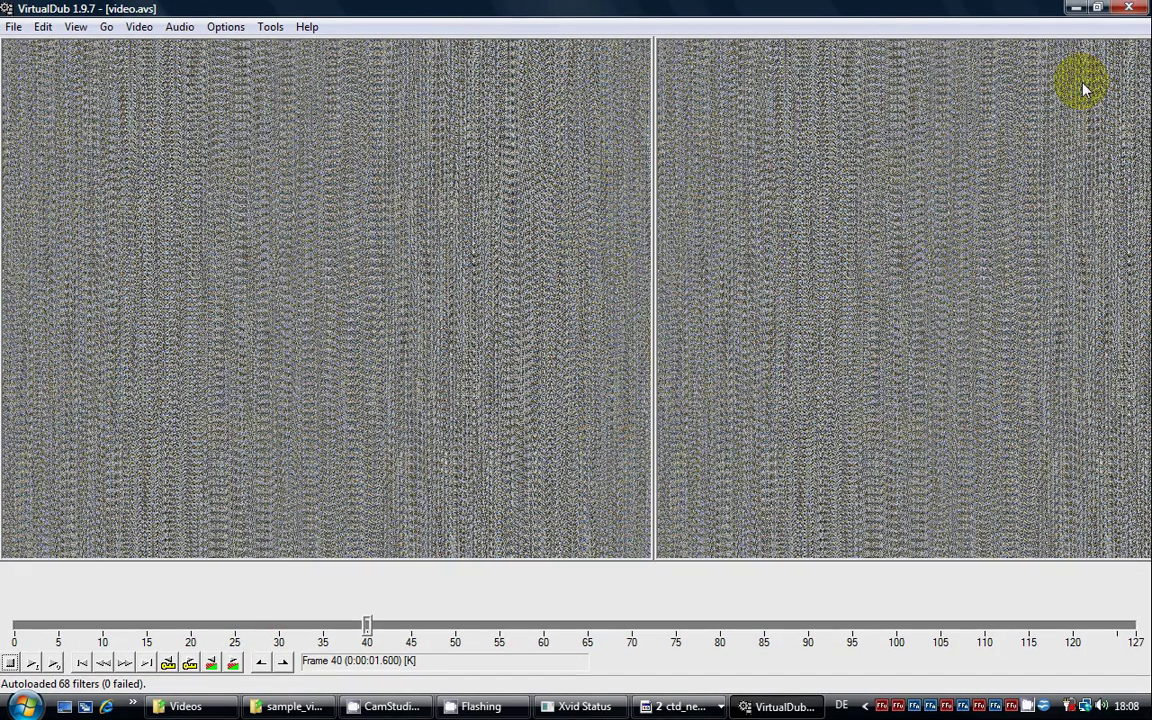
left_click(1133, 8)
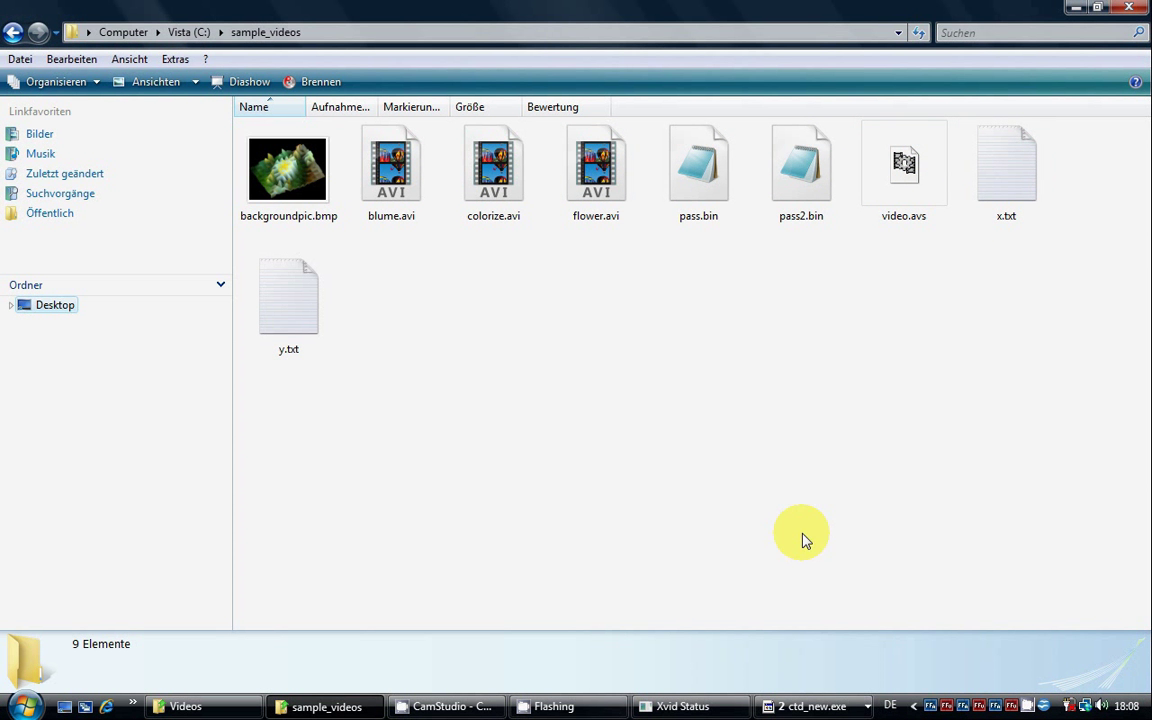
left_click(805, 705)
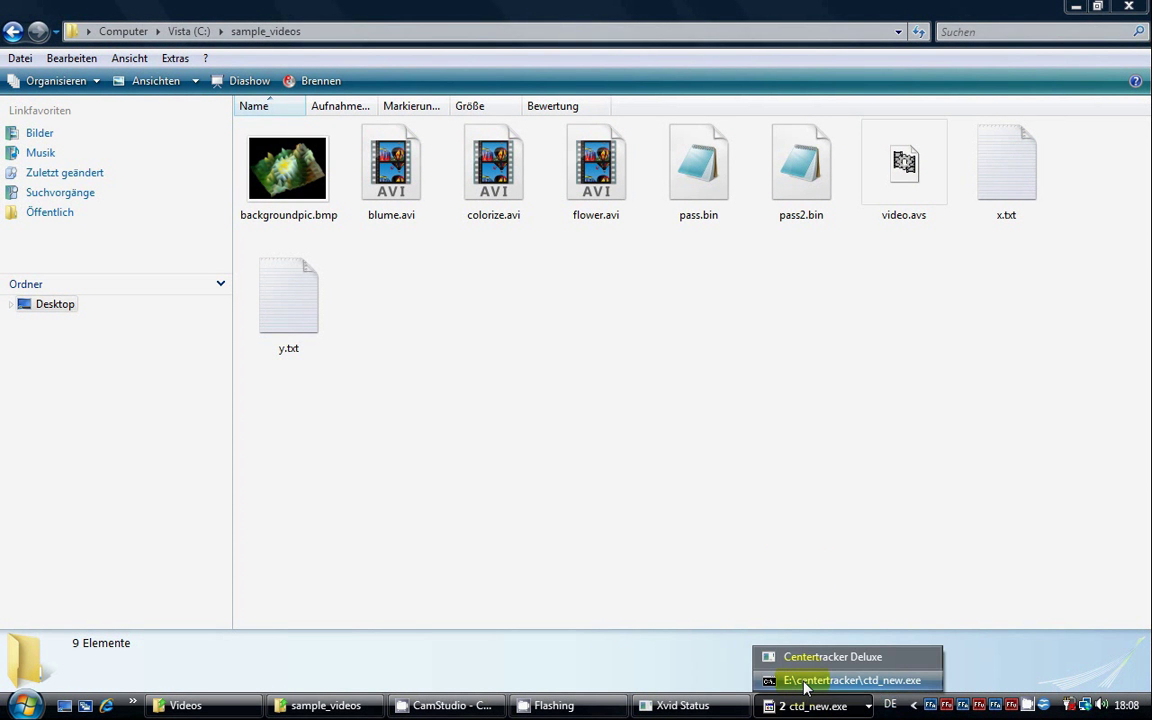
left_click(811, 659)
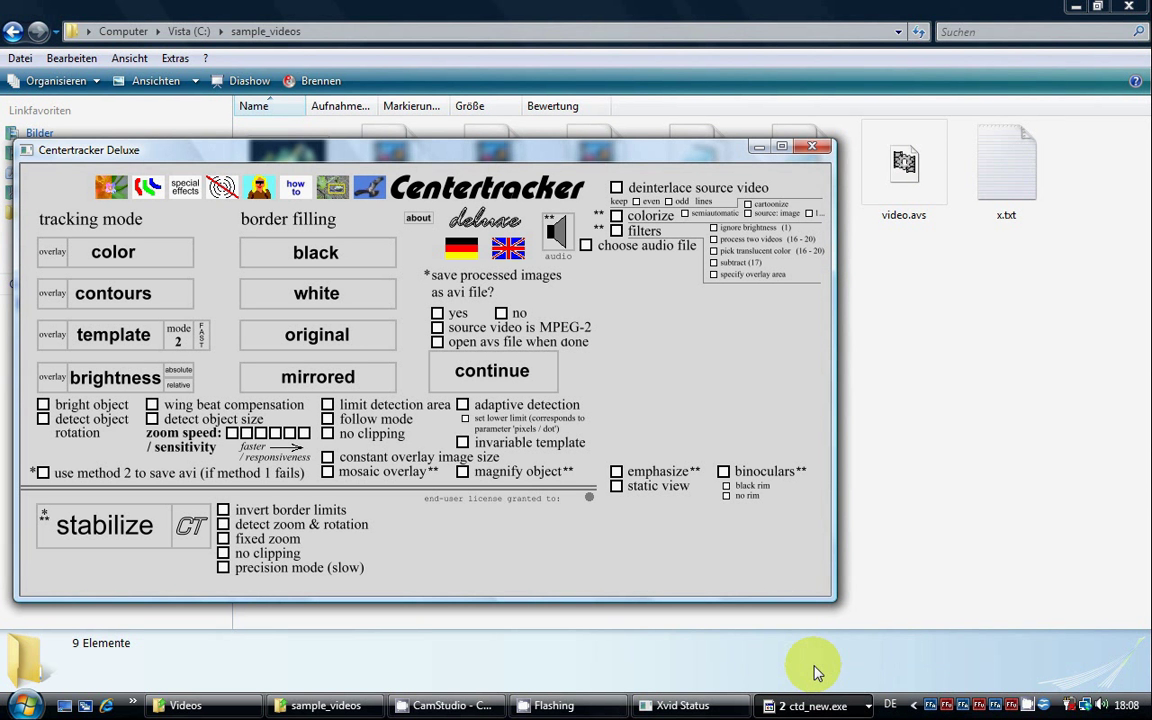
Step: Enable the filters option and open the encrypted flower.avi from the sample_videos folder as the source video
left_click(618, 231)
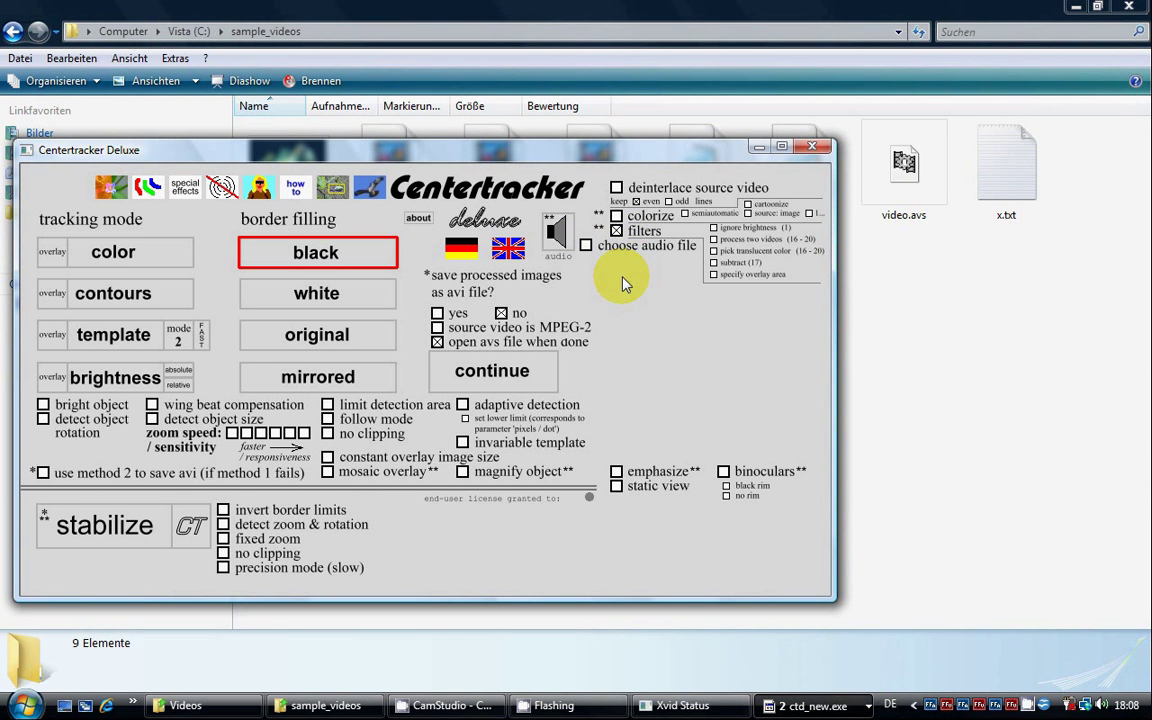
left_click(503, 372)
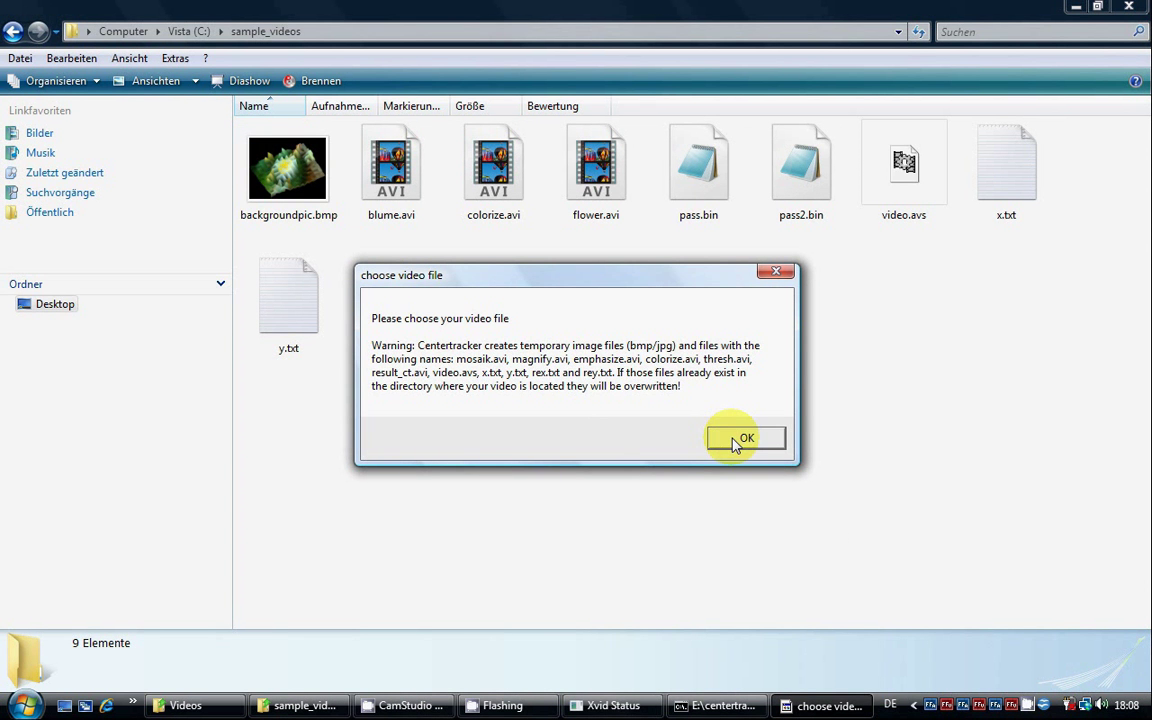
left_click(737, 443)
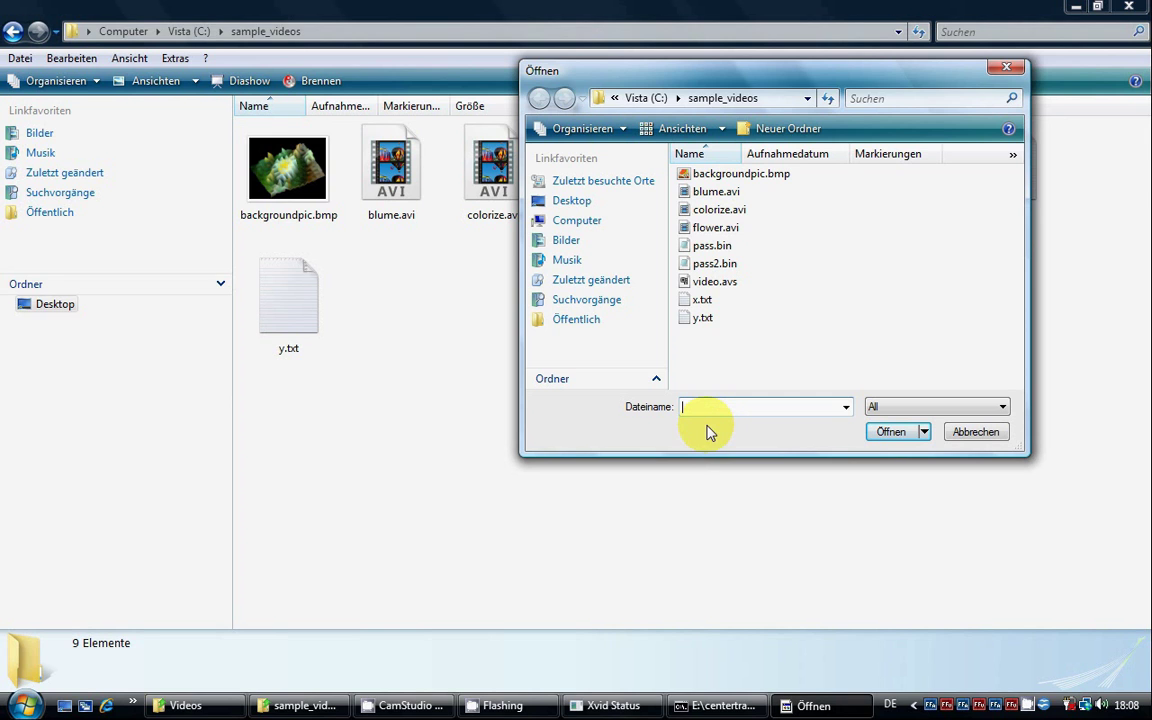
left_click(727, 229)
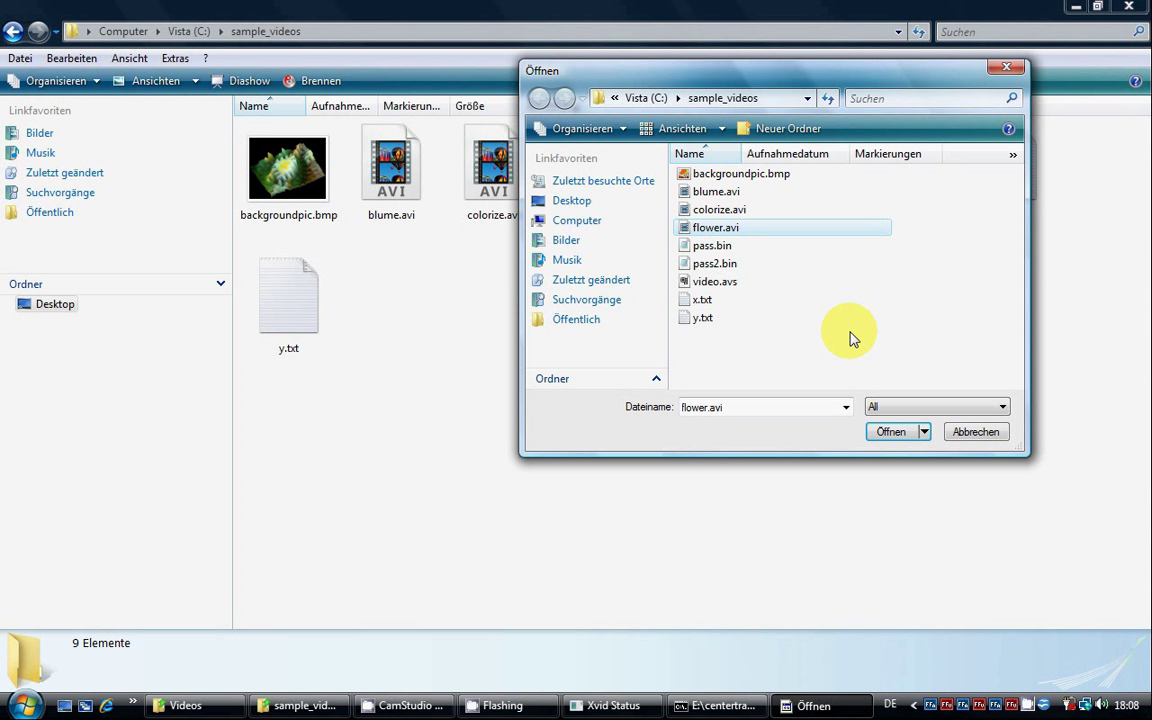
left_click(888, 431)
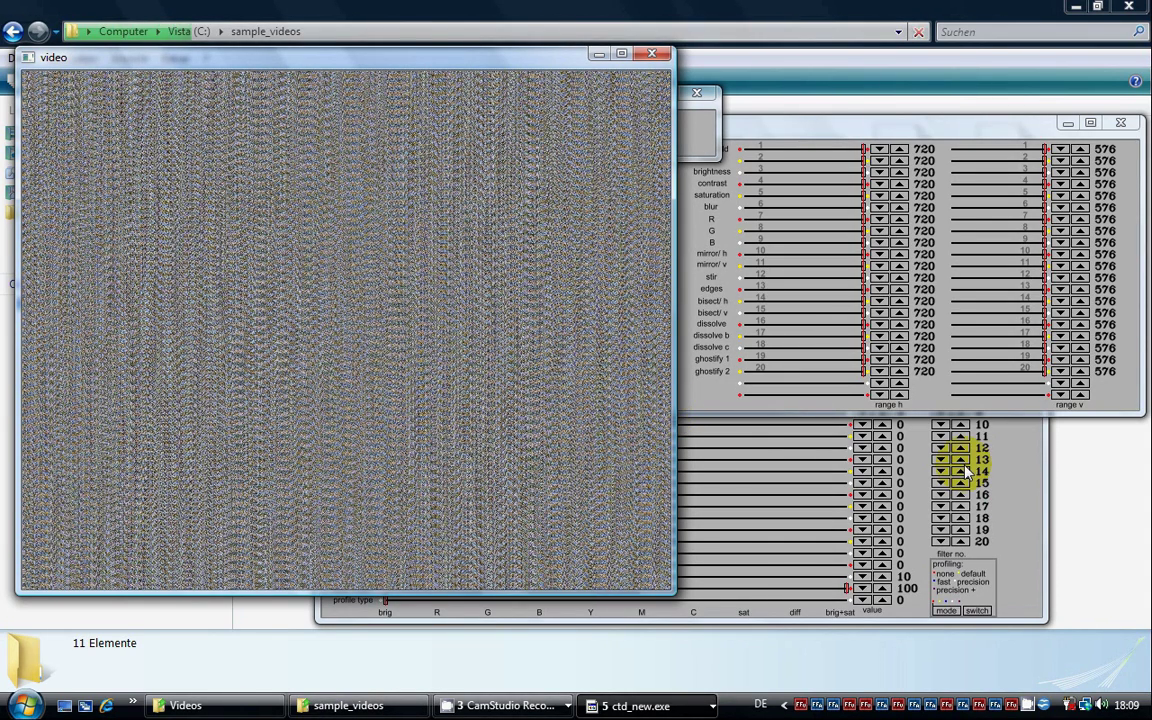
Step: On the second filter page, set encrypt / decr. to 4 with extra safe on for filter 24, and load the saved cryptography values
left_click(1003, 476)
left_click(1021, 371)
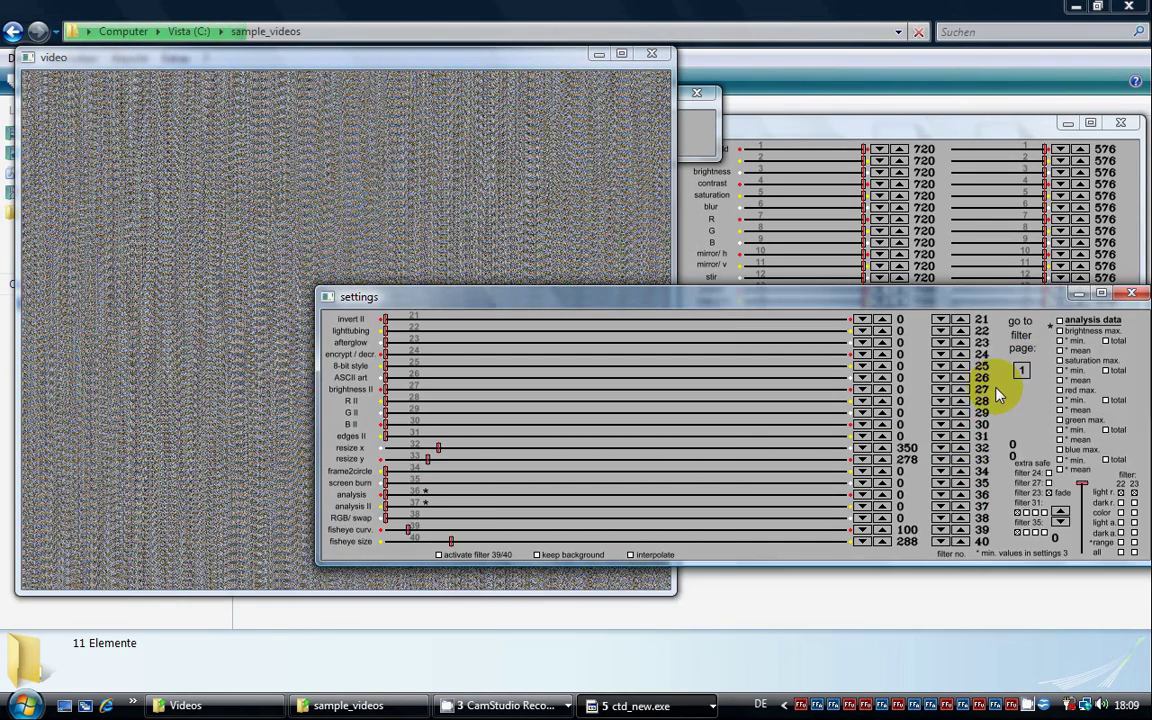
left_click(881, 356)
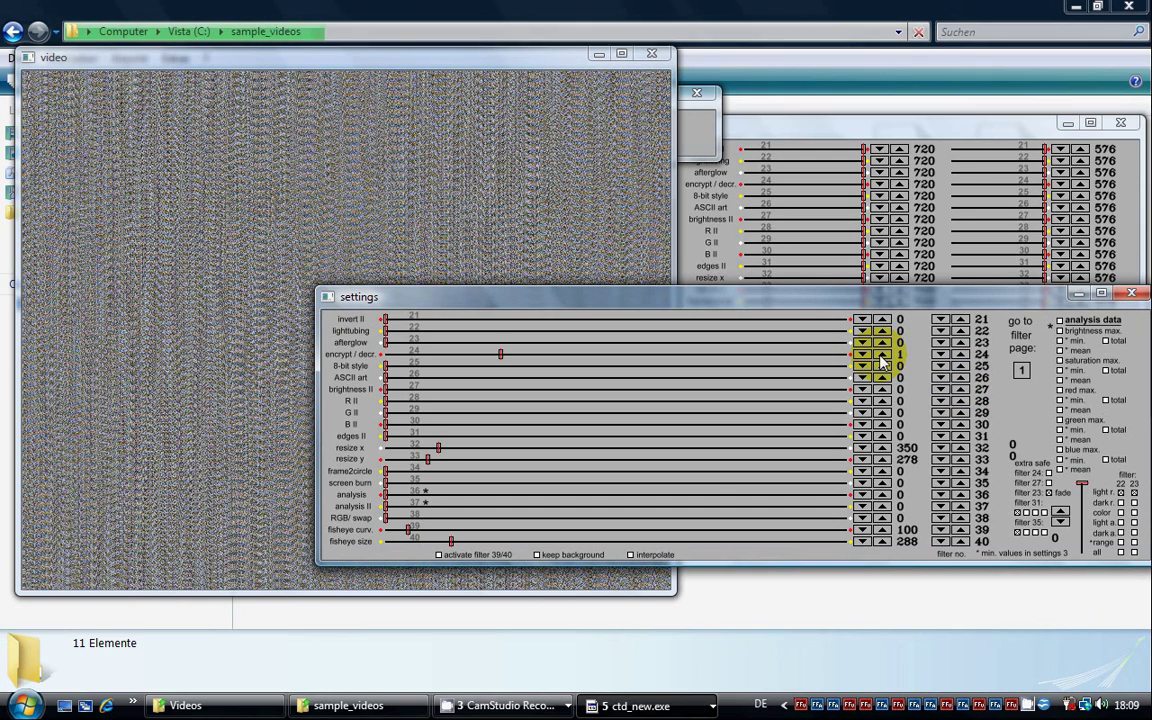
left_click(881, 356)
left_click(881, 356)
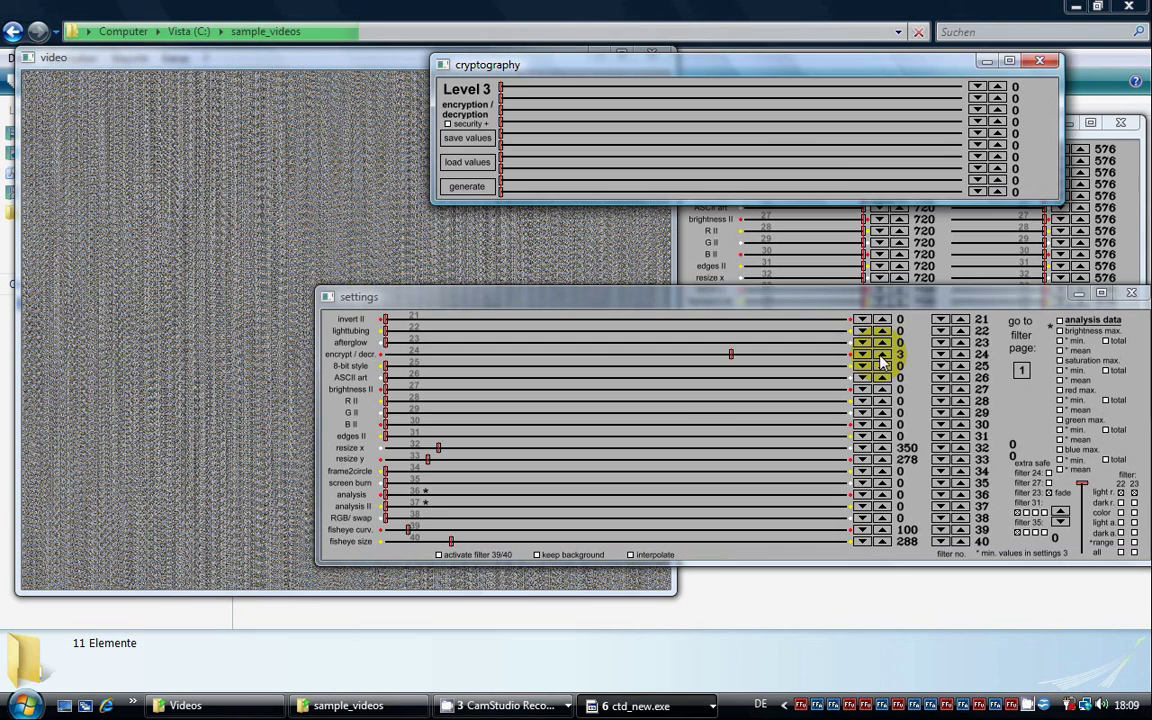
left_click(881, 356)
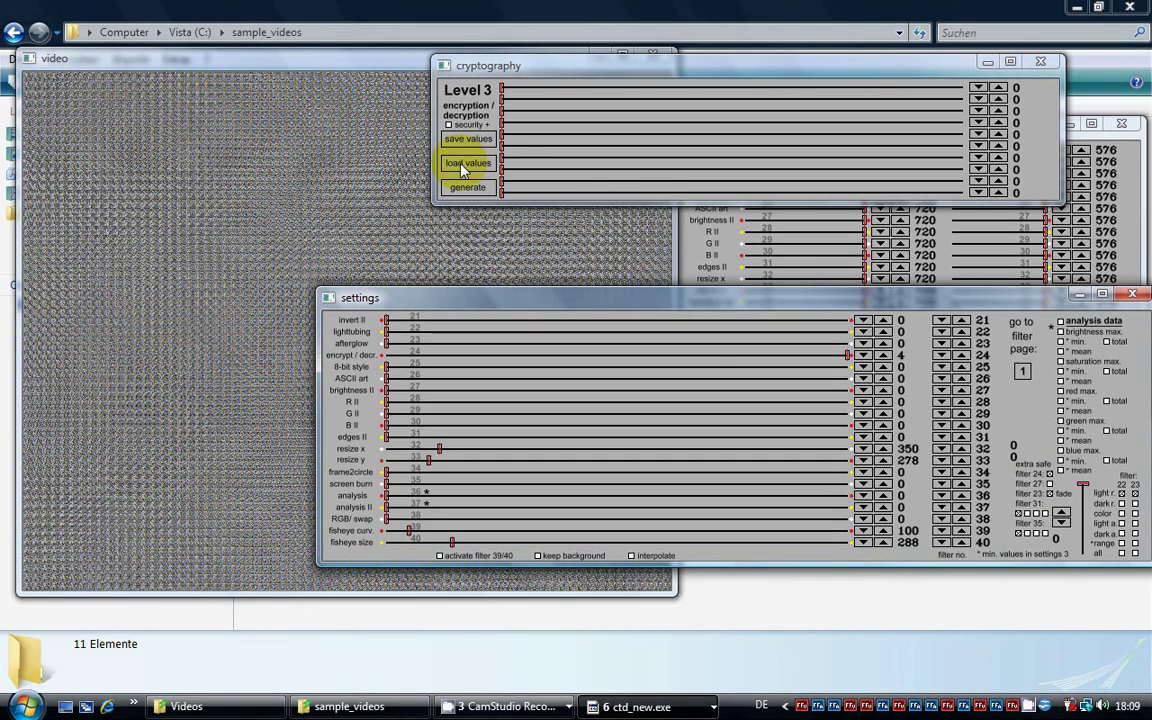
left_click(463, 170)
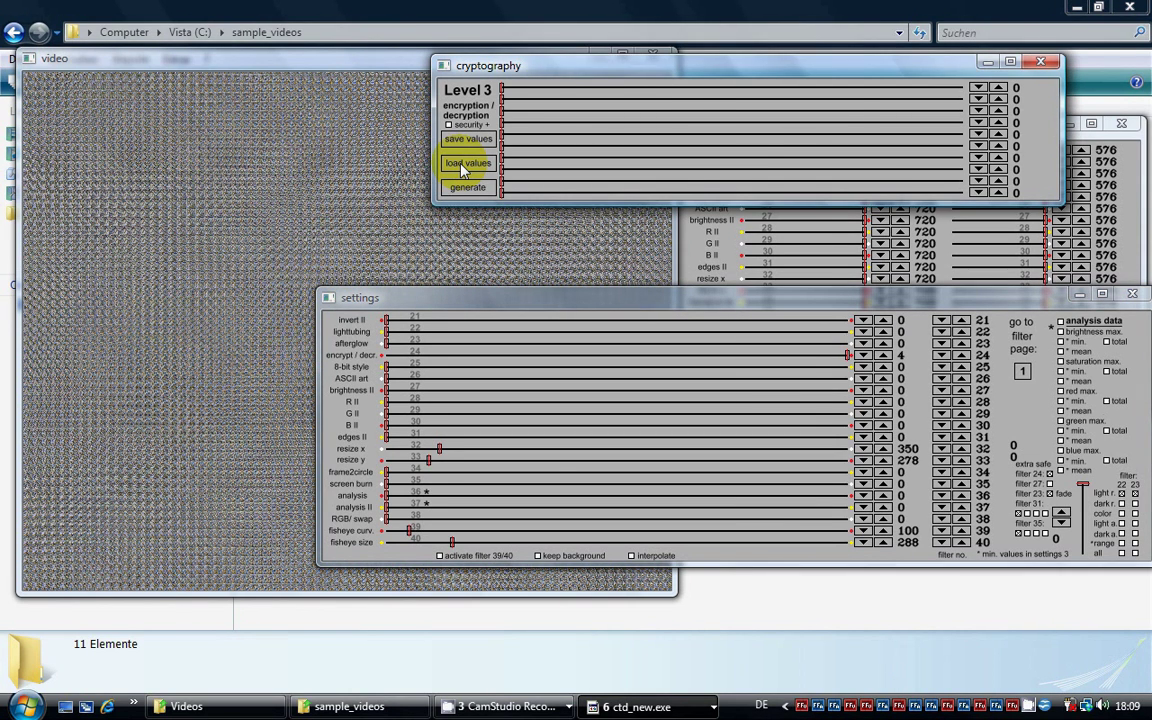
Step: Start creating the decrypted video from the video preview and choose Xvid MPEG-4 Codec as its compression
left_click(262, 66)
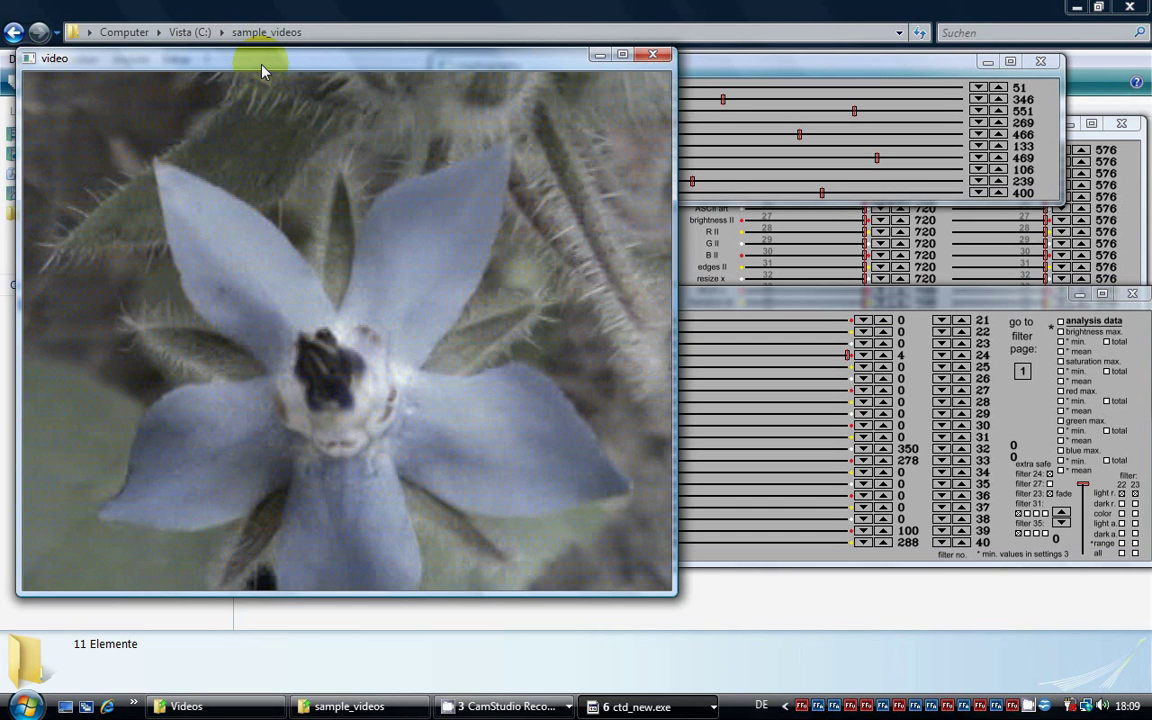
key("v")
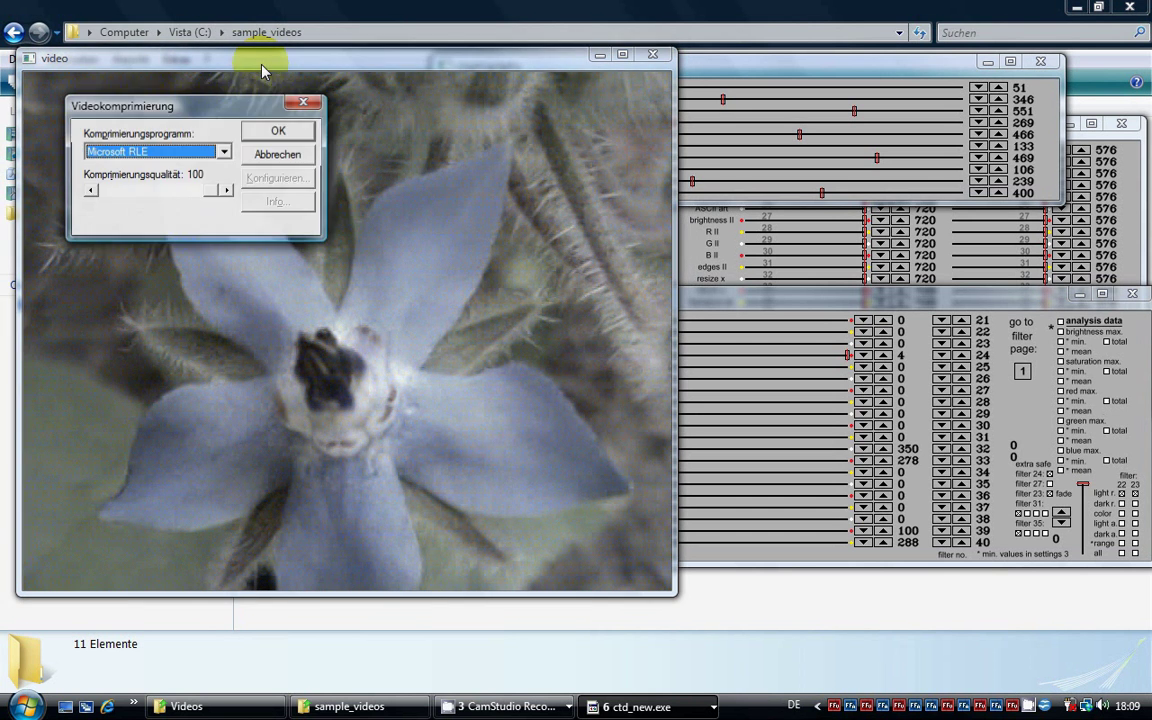
left_click(224, 151)
left_click_drag(226, 185, 226, 212)
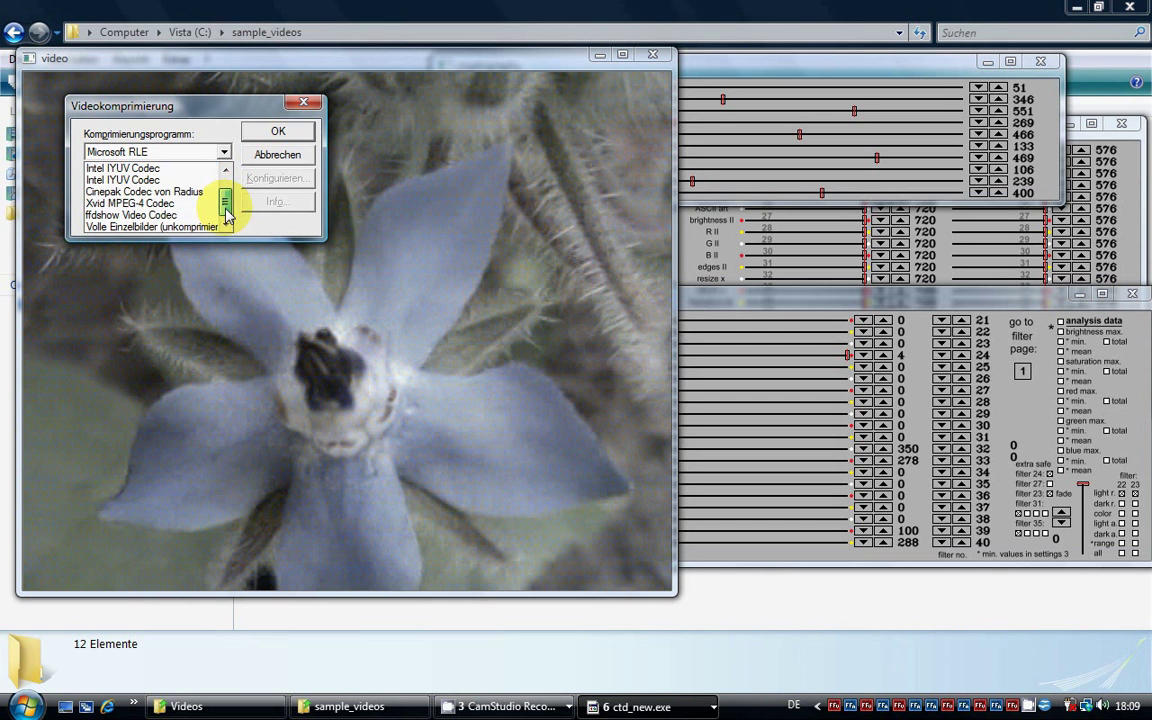
left_click(180, 203)
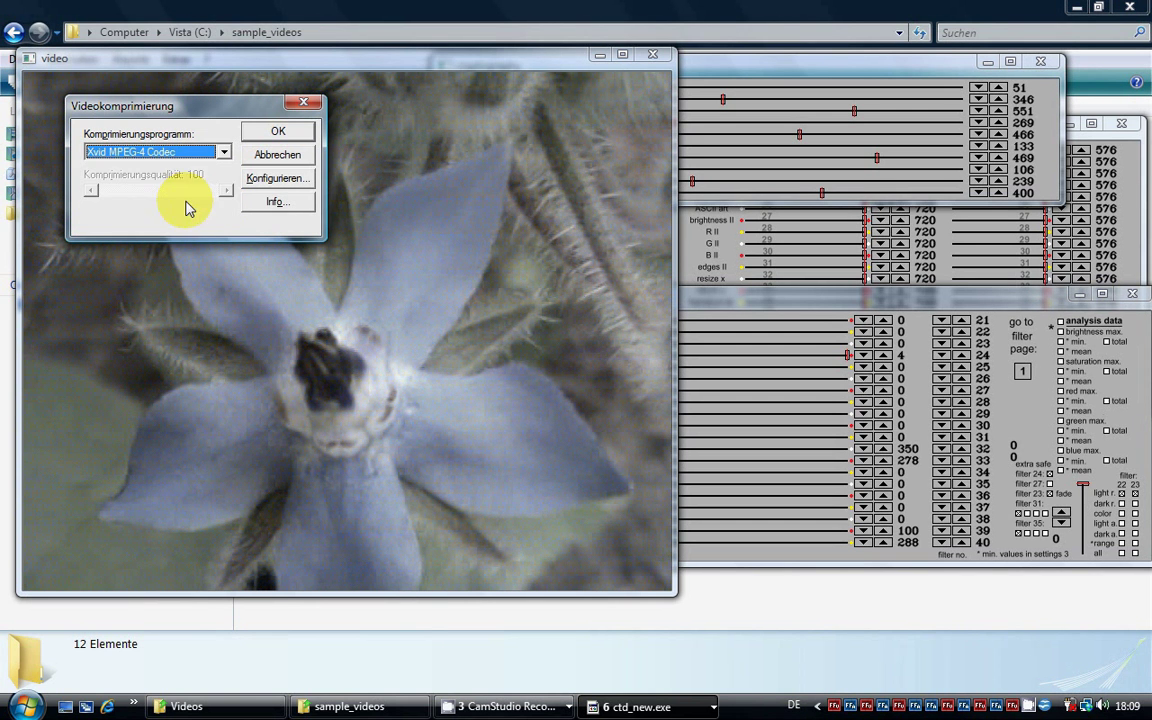
left_click(279, 133)
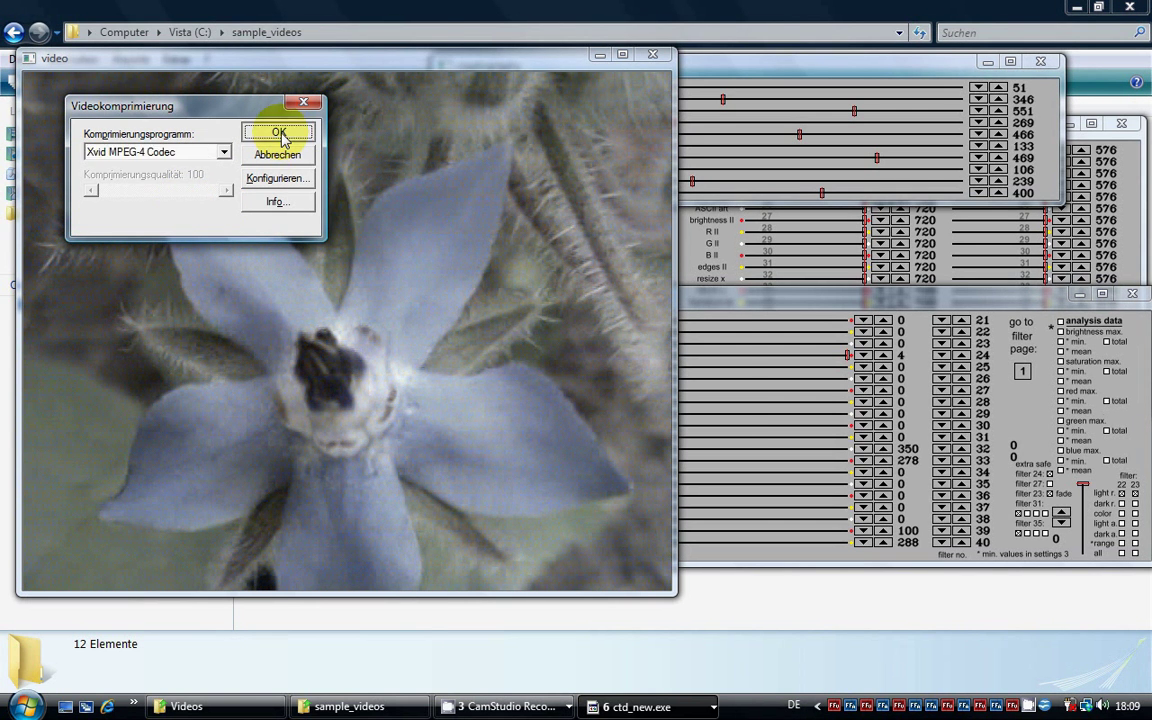
Step: Save the decrypted video as an AVI file named flower2 in the sample_videos folder
left_click(690, 408)
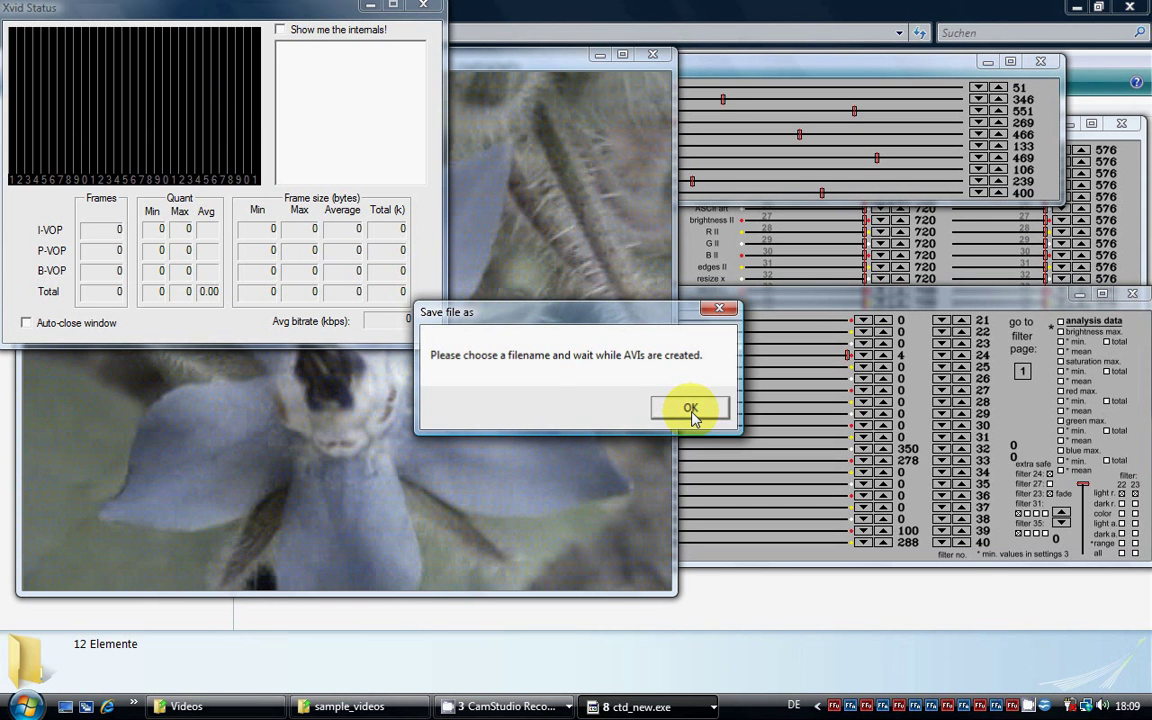
type("flower2")
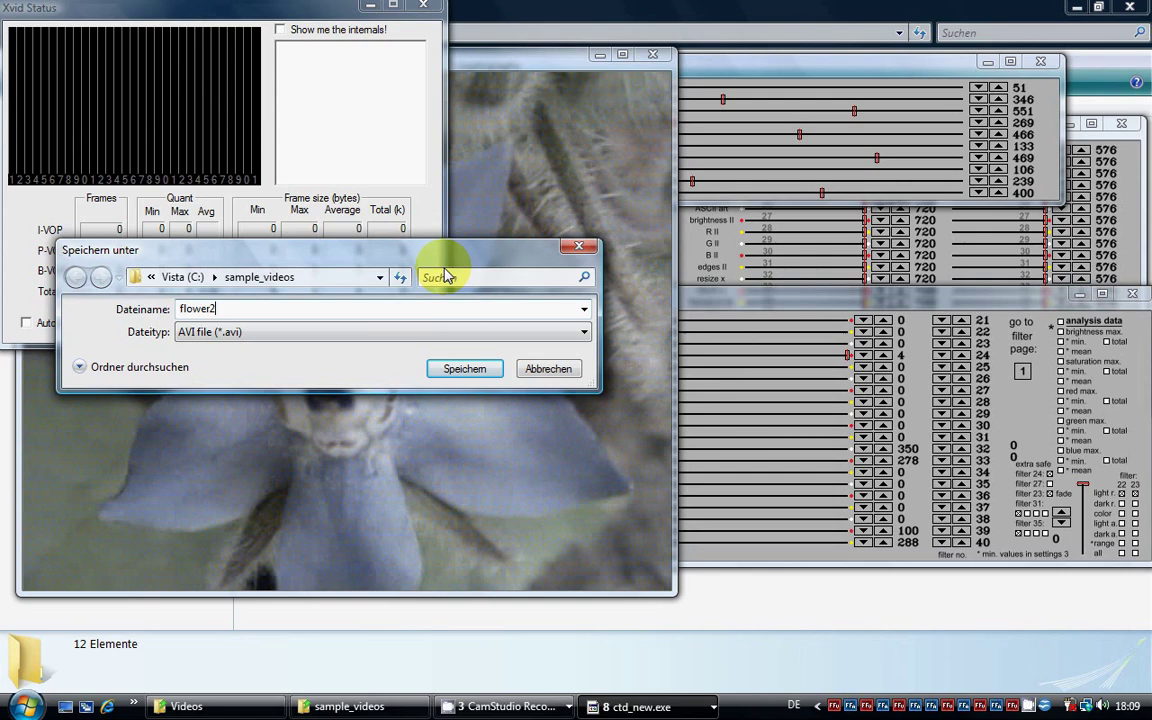
left_click(462, 370)
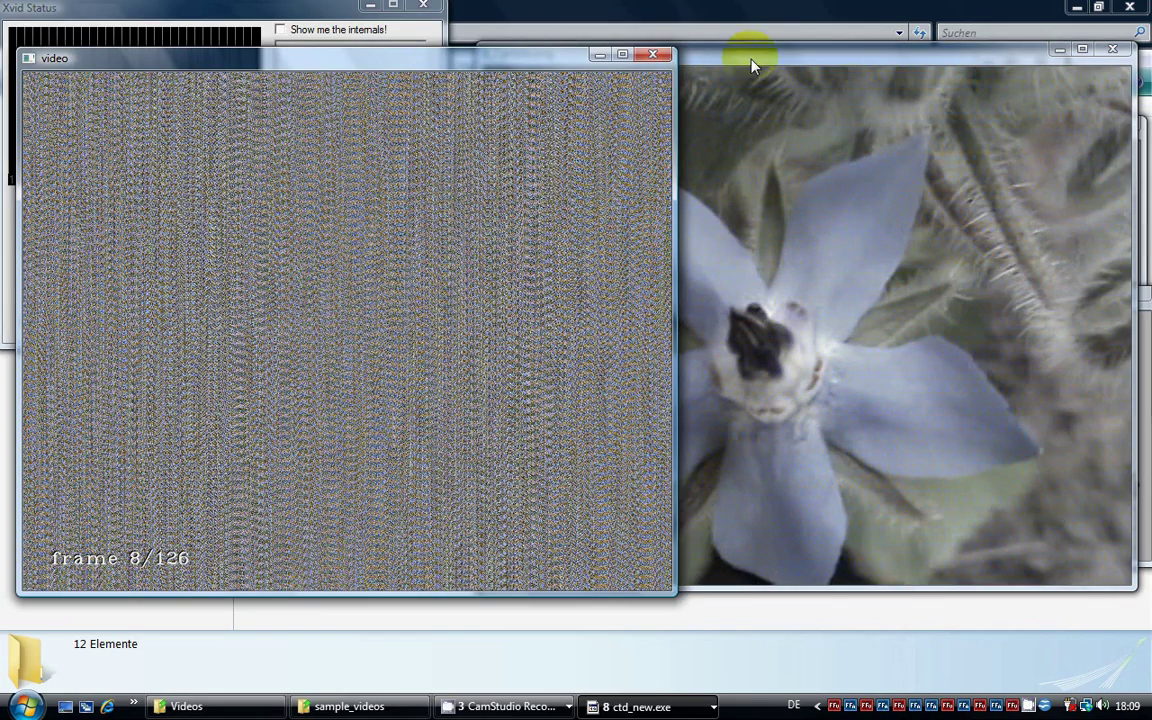
left_click(855, 100)
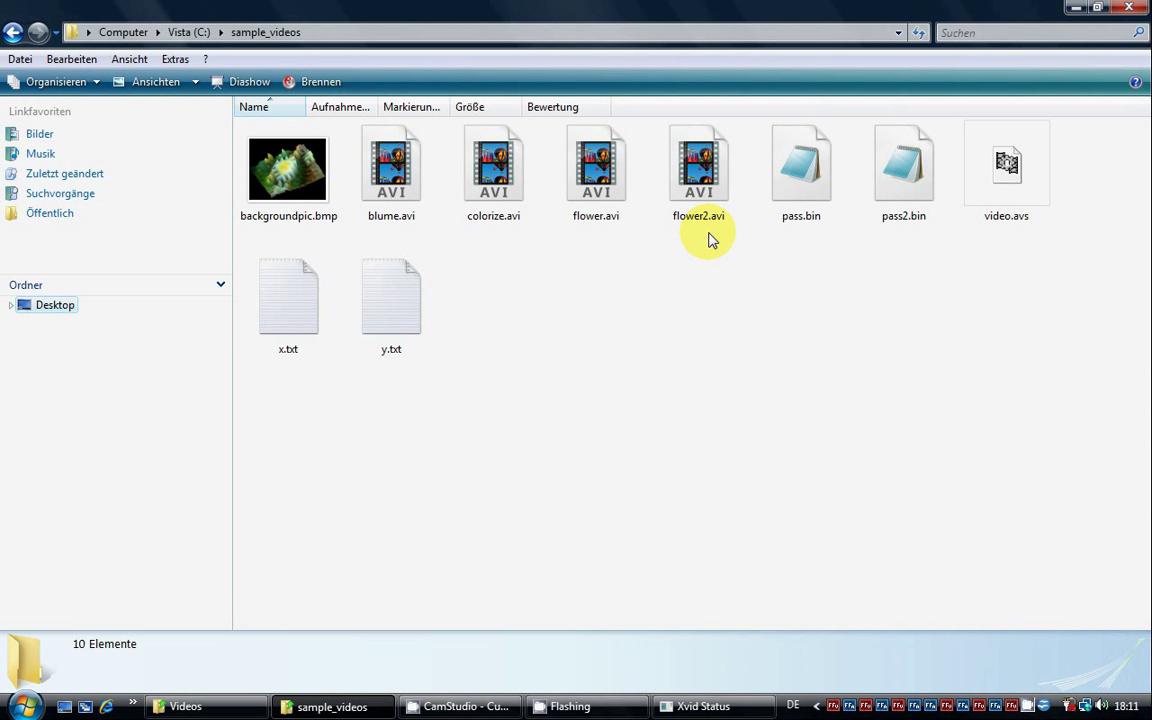
Step: Play flower2.avi in Windows Media Player to check the decrypted video, and close the player
left_click(703, 178)
key("Return")
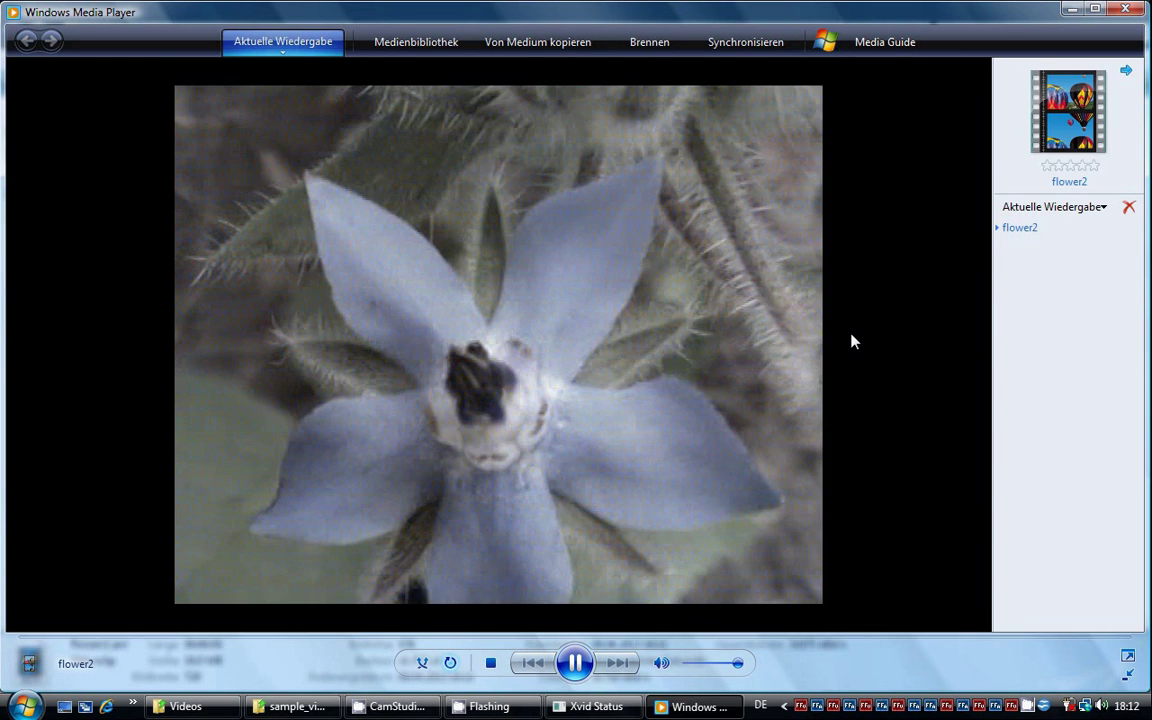
left_click(1125, 12)
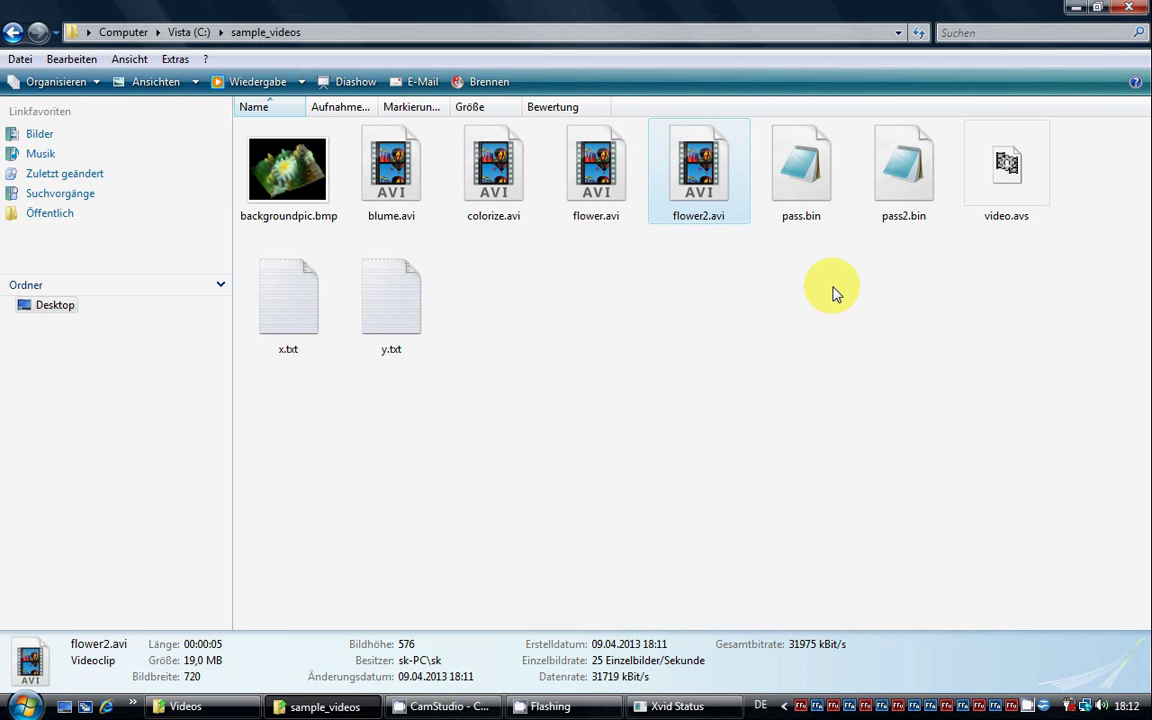